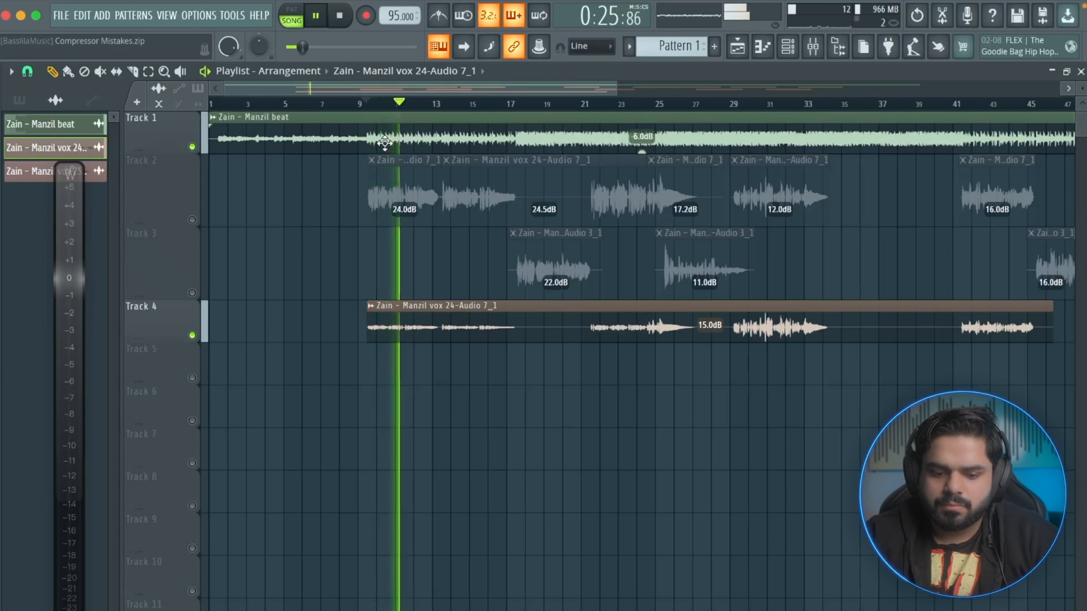
Play back the unedited vocal clip on Track 4 from about bar 31 to hear its louder section.
{"action": "key", "text": "space"}
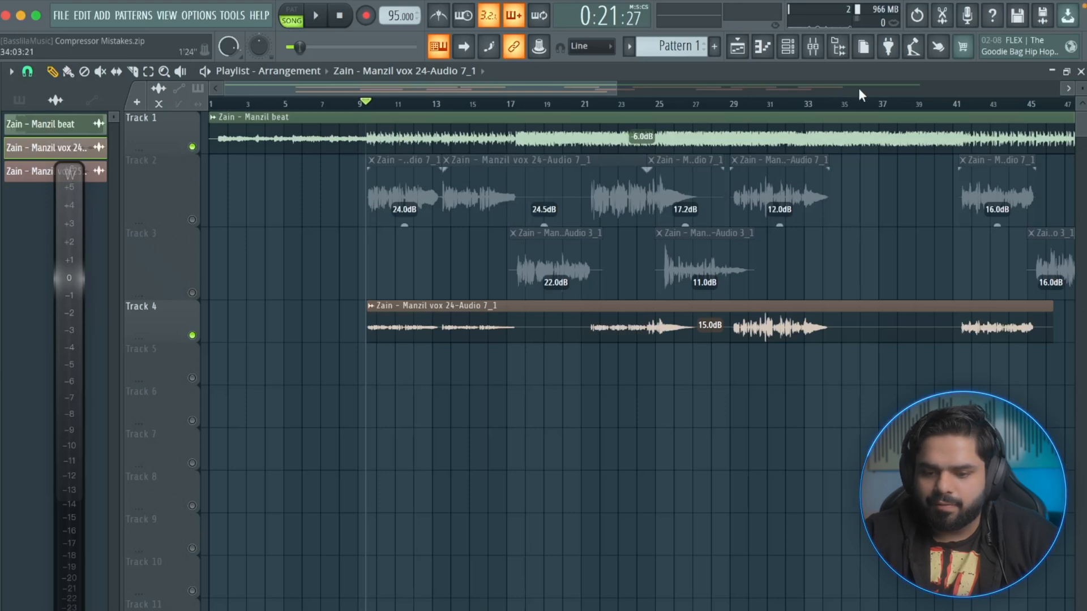
{"action": "left_click", "coordinate": [766, 104]}
{"action": "key", "text": "space"}
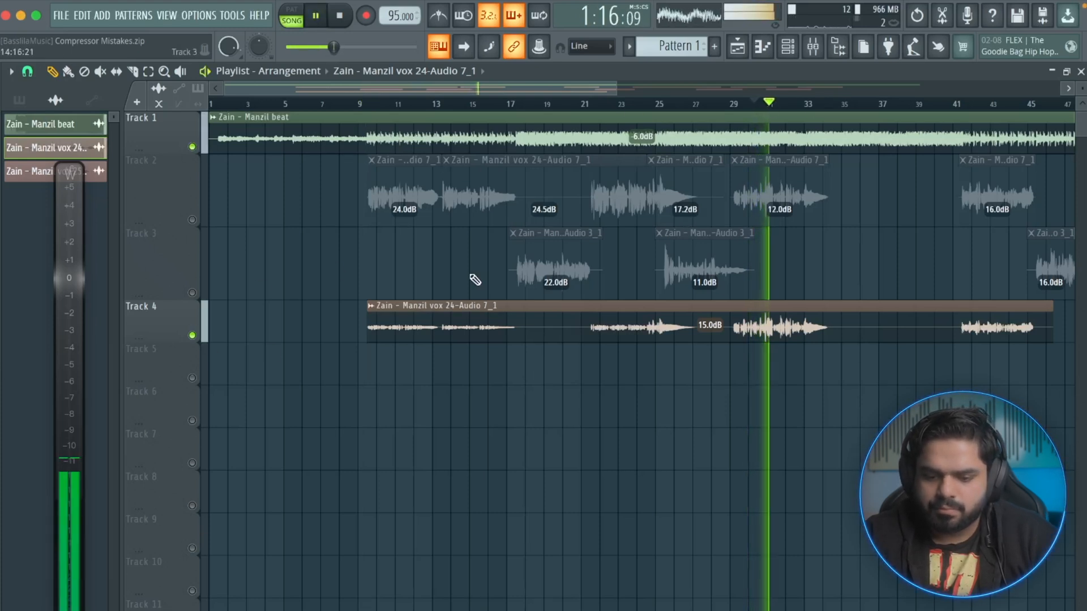
{"action": "key", "text": "space"}
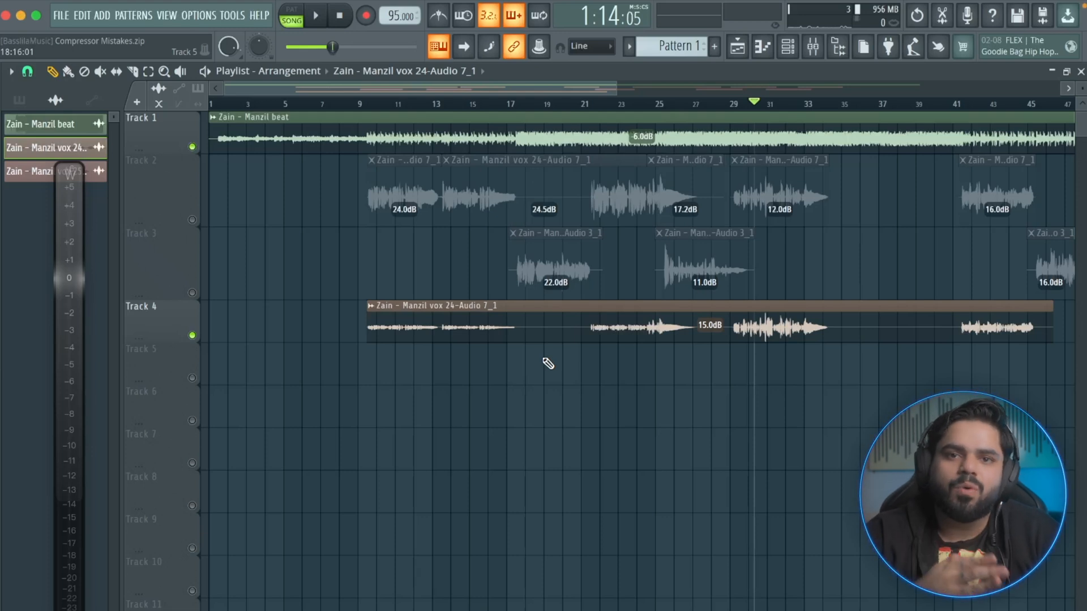
Delete the unedited vocal clip from Track 4 and unmute the gain-adjusted vocal clips on Track 2.
{"action": "right_click", "coordinate": [483, 308]}
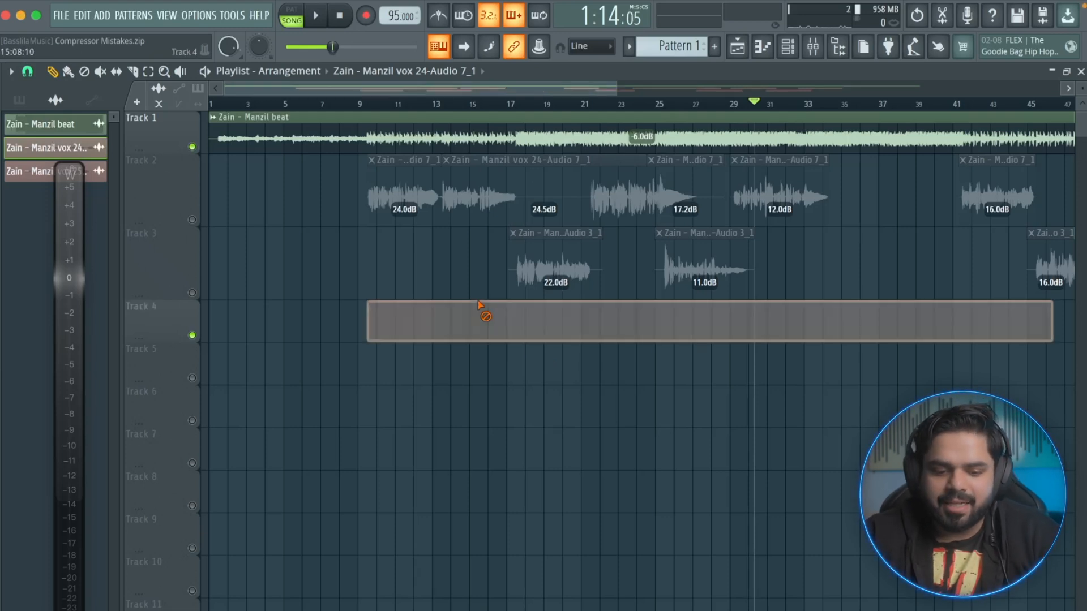
{"action": "left_click", "coordinate": [192, 220]}
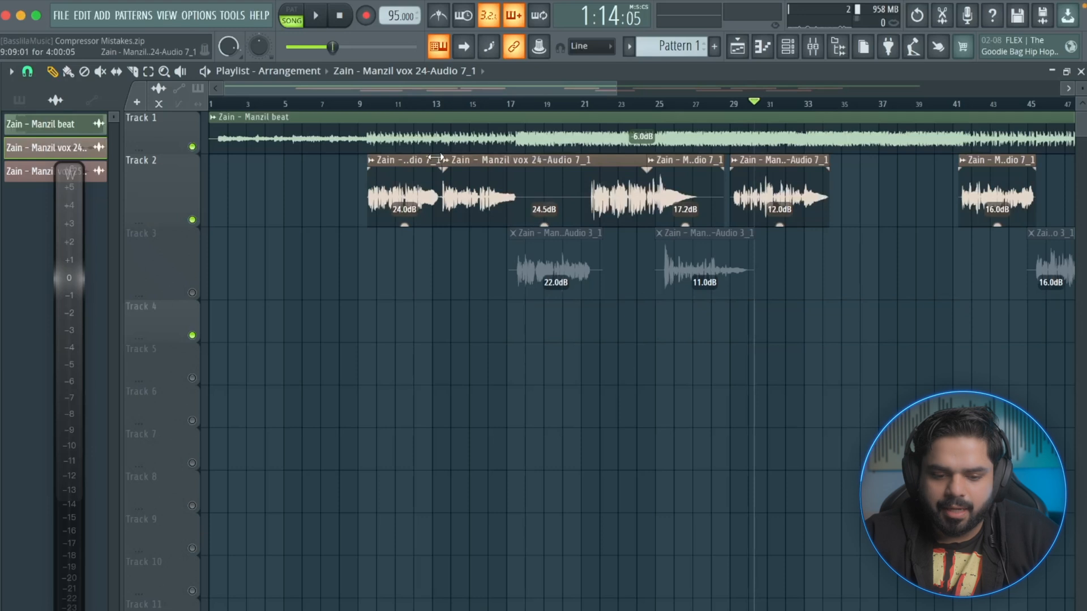
Play the Track 2 vocals with the beat from about bar 9 to judge their balance.
{"action": "left_click", "coordinate": [366, 104]}
{"action": "key", "text": "space"}
{"action": "scroll", "coordinate": [399, 202], "scroll_direction": "up", "scroll_amount": 4}
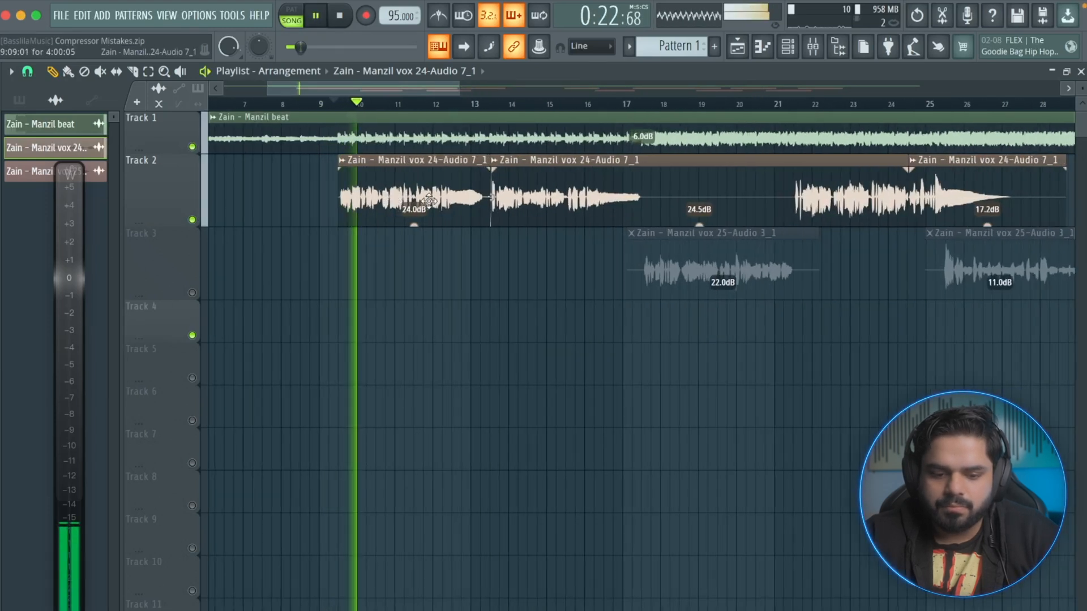
{"action": "key", "text": "space"}
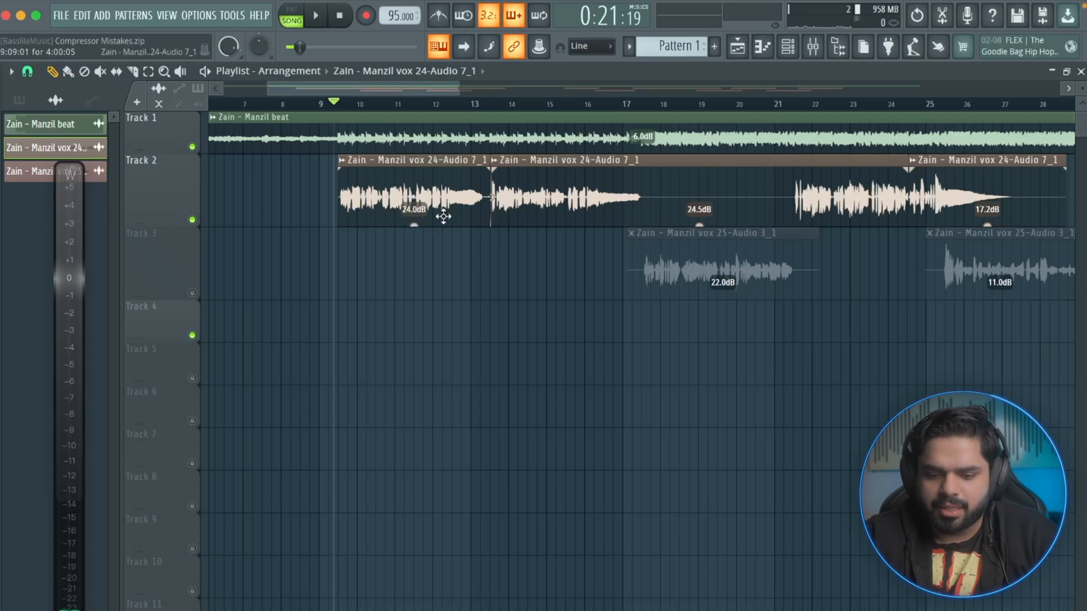
Lower the Vocals fader in the mixer while the song plays from about bar 9.
{"action": "key", "text": "F9"}
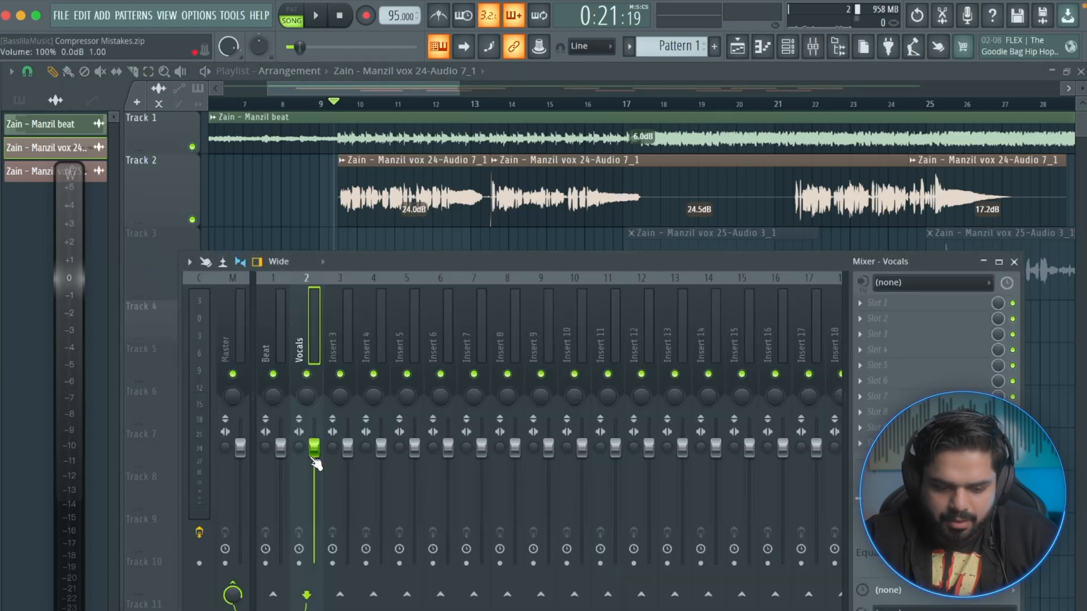
{"action": "key", "text": "space"}
{"action": "left_click_drag", "start_coordinate": [313, 463], "coordinate": [315, 470]}
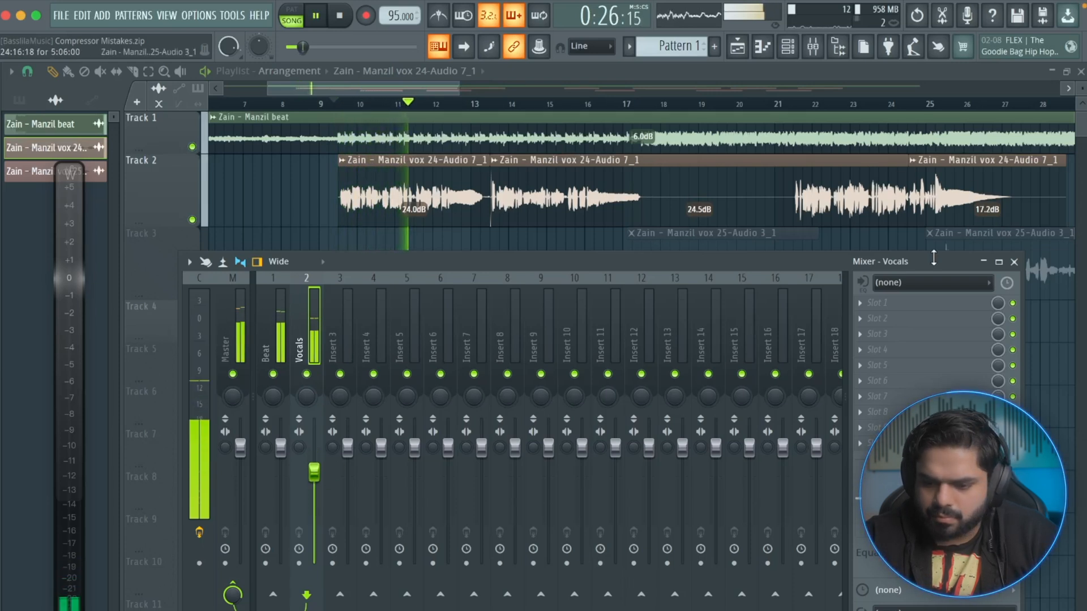
{"action": "key", "text": "F9"}
{"action": "key", "text": "space"}
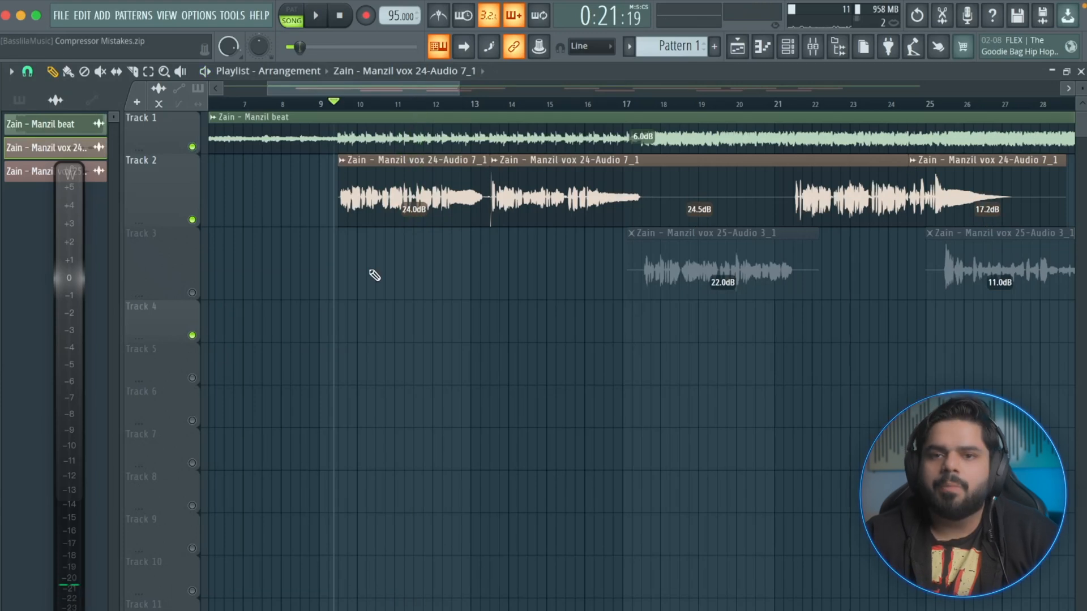
Set up Wave Candy on the mixer's Current track as a tall level meter in RMS mode.
{"action": "left_click", "coordinate": [813, 47]}
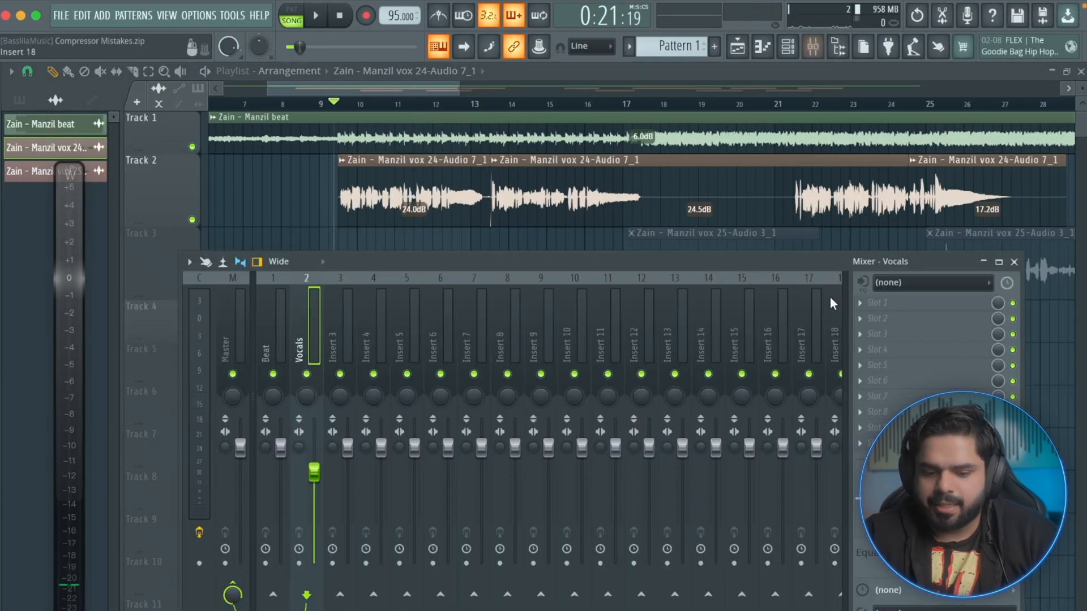
{"action": "left_click", "coordinate": [205, 308]}
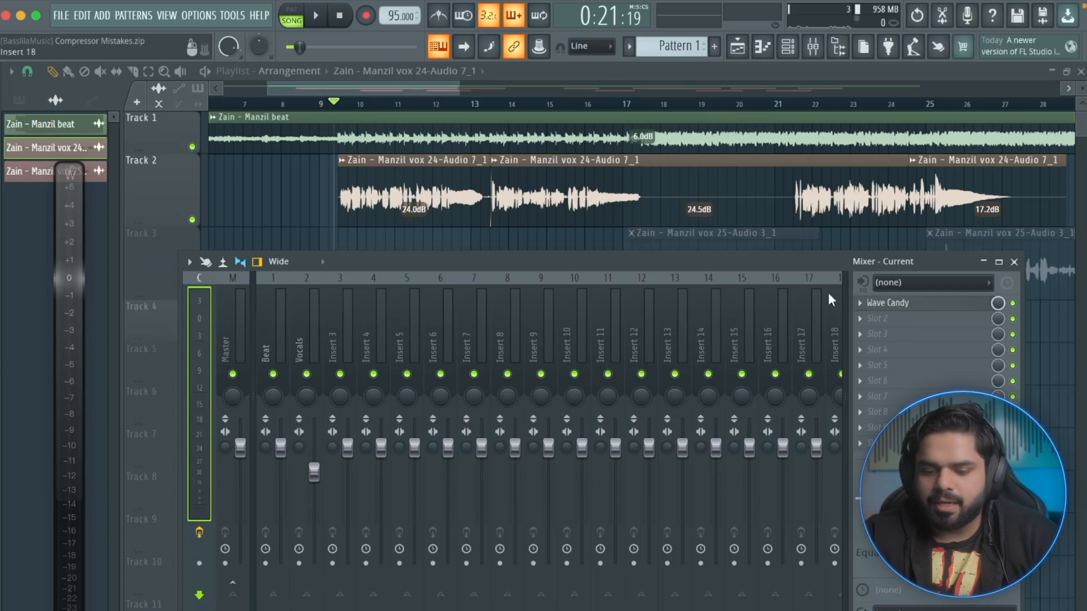
{"action": "left_click", "coordinate": [859, 306]}
{"action": "mouse_move", "coordinate": [872, 311]}
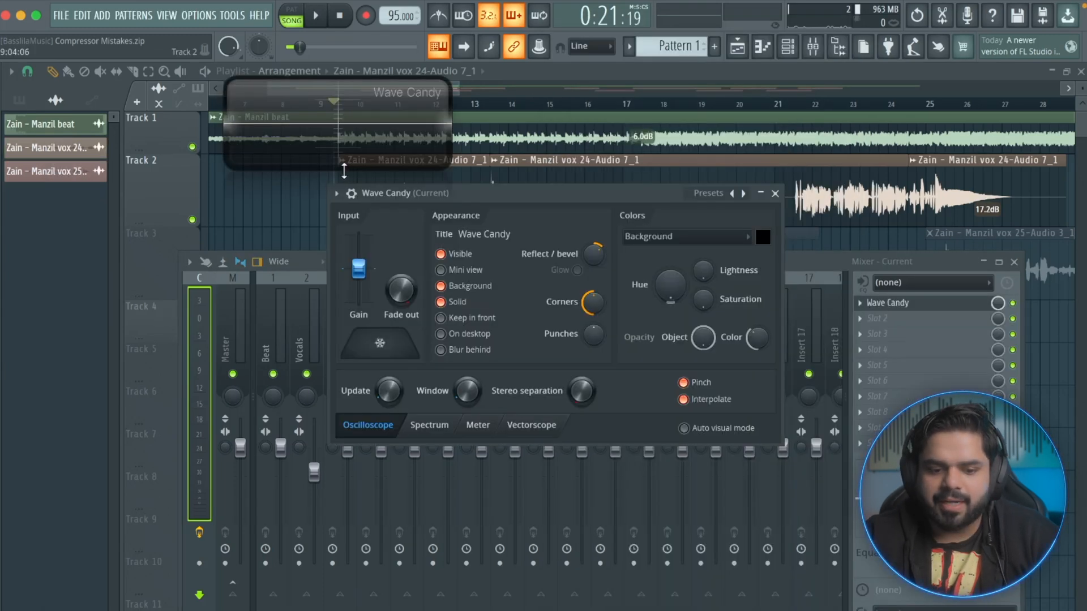
{"action": "left_click_drag", "start_coordinate": [343, 170], "coordinate": [343, 541]}
{"action": "left_click", "coordinate": [479, 426]}
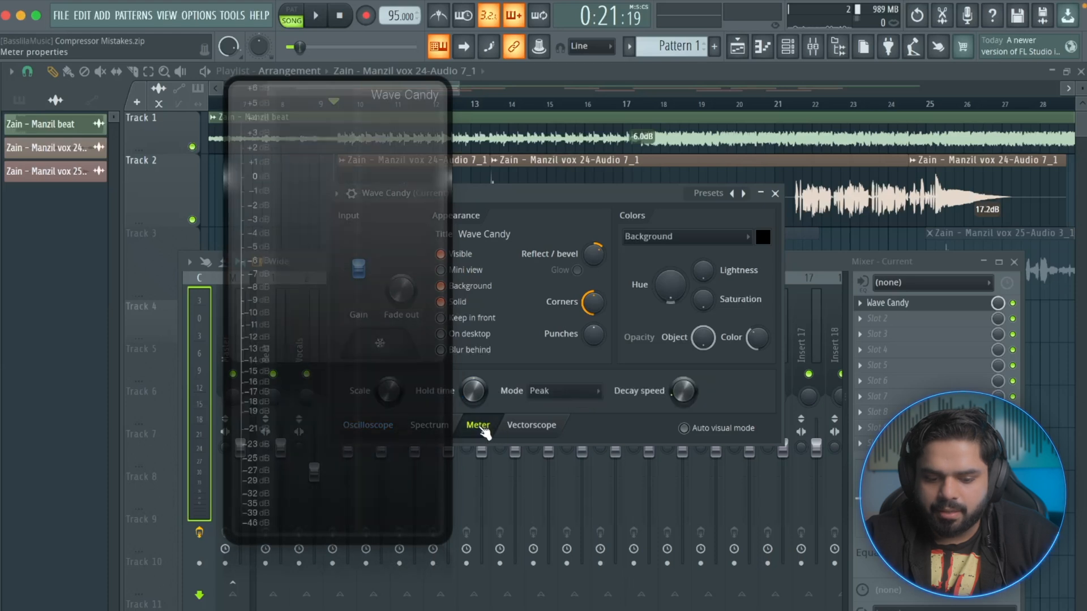
{"action": "left_click", "coordinate": [574, 396]}
{"action": "left_click", "coordinate": [542, 439]}
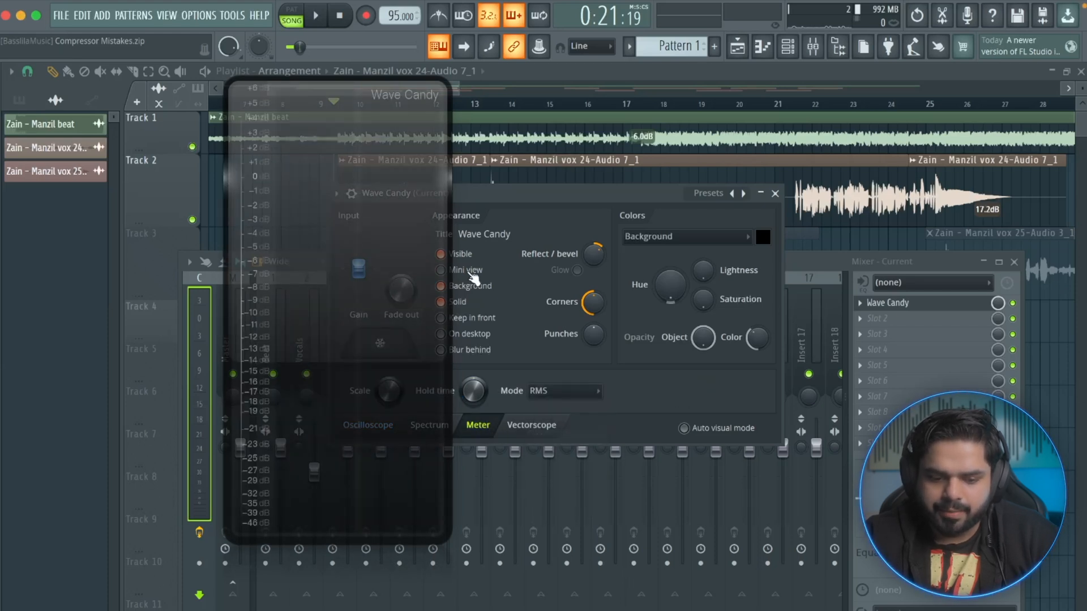
Narrow the Wave Candy meter to a slim vertical strip, place it over the audio clip list and close its settings.
{"action": "left_click_drag", "start_coordinate": [451, 275], "coordinate": [266, 276]}
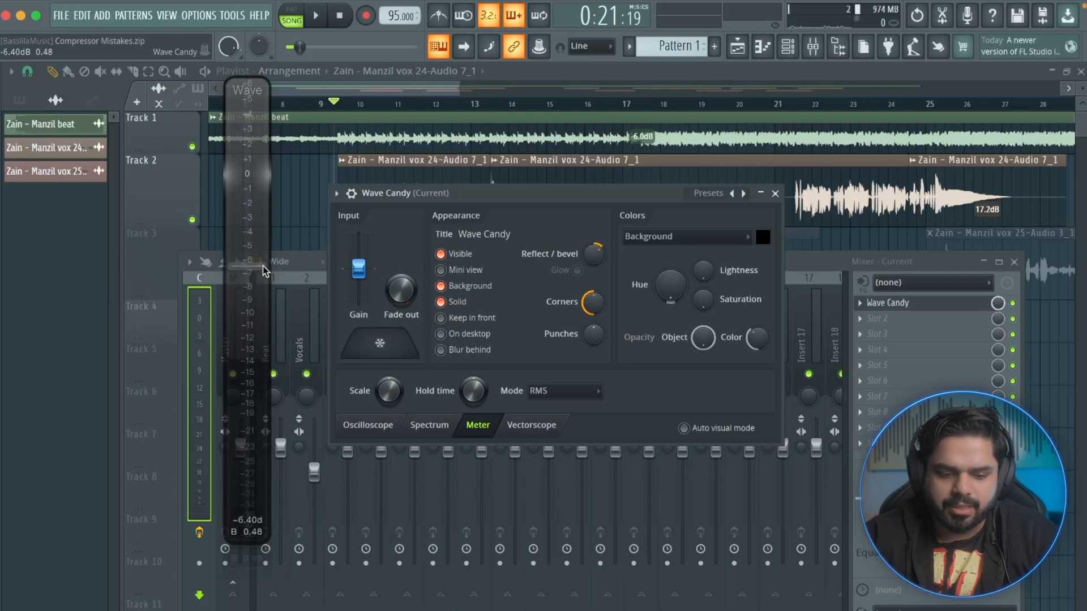
{"action": "left_click_drag", "start_coordinate": [235, 274], "coordinate": [36, 356]}
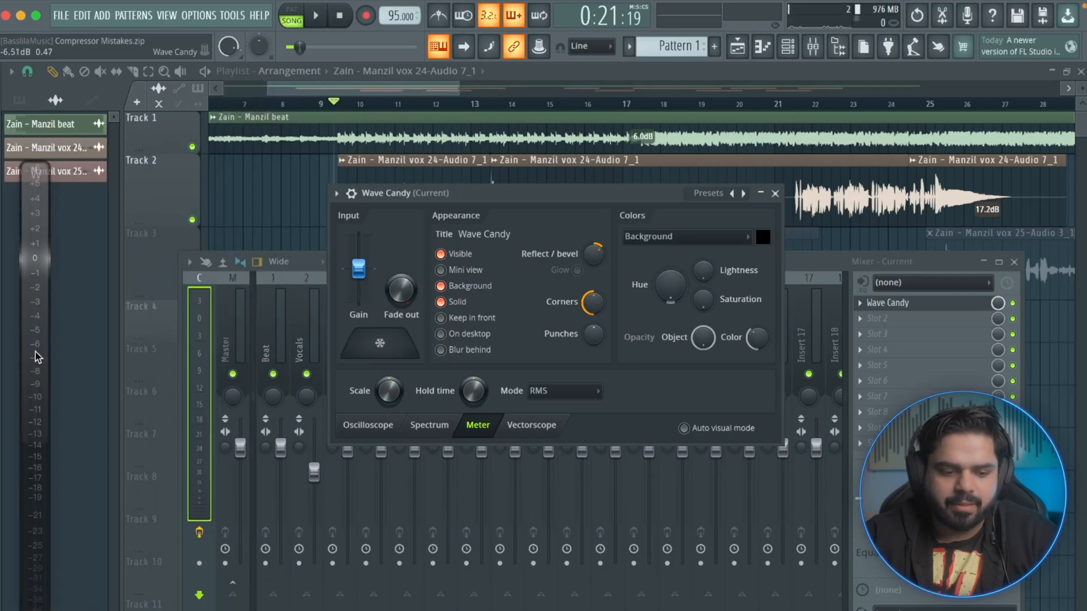
{"action": "left_click", "coordinate": [774, 195]}
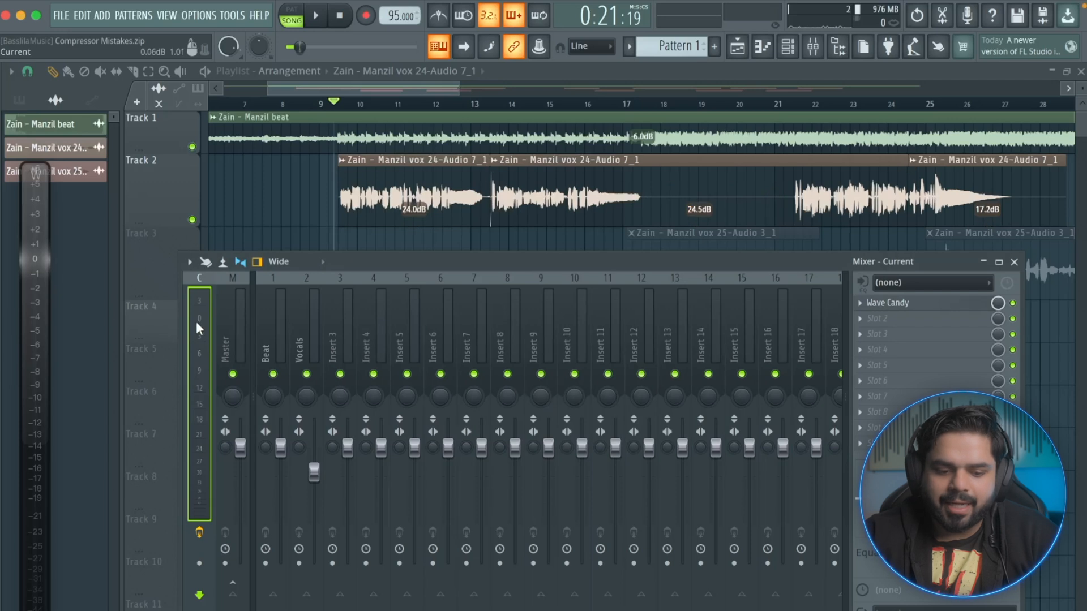
Select the Vocals mixer track and play the song from about bar 9, checking the vocal level on the RMS meter.
{"action": "left_click", "coordinate": [270, 315]}
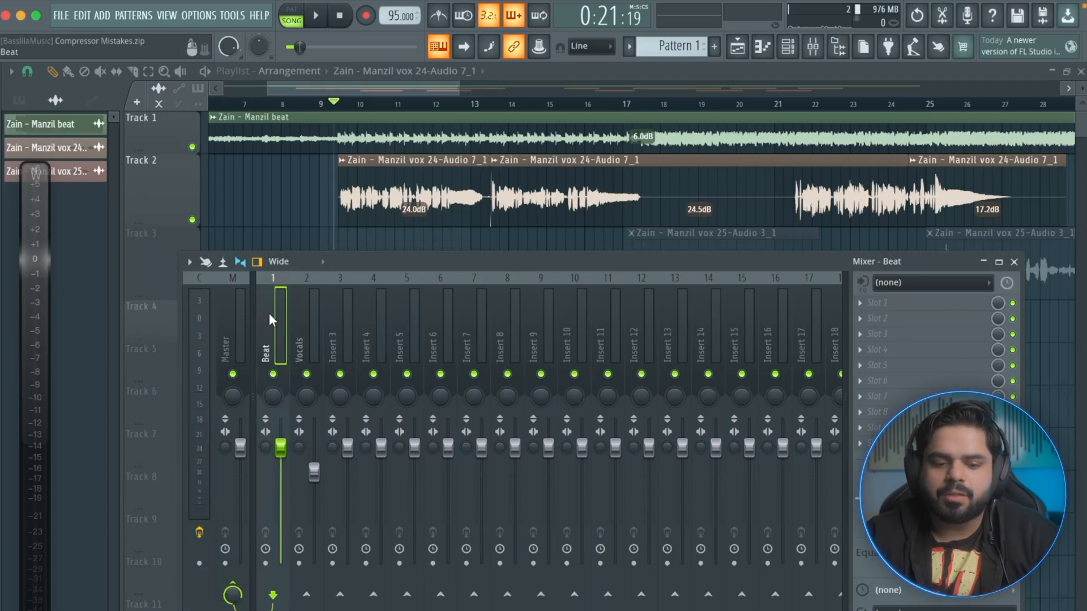
{"action": "left_click", "coordinate": [316, 320]}
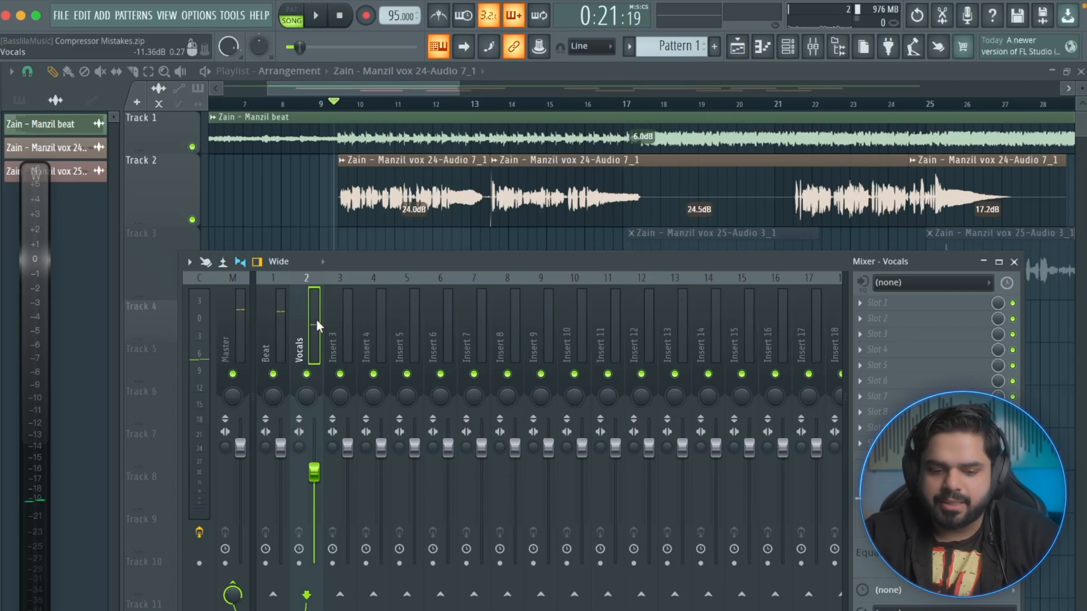
{"action": "scroll", "coordinate": [335, 189], "scroll_direction": "up", "scroll_amount": 3}
{"action": "key", "text": "space"}
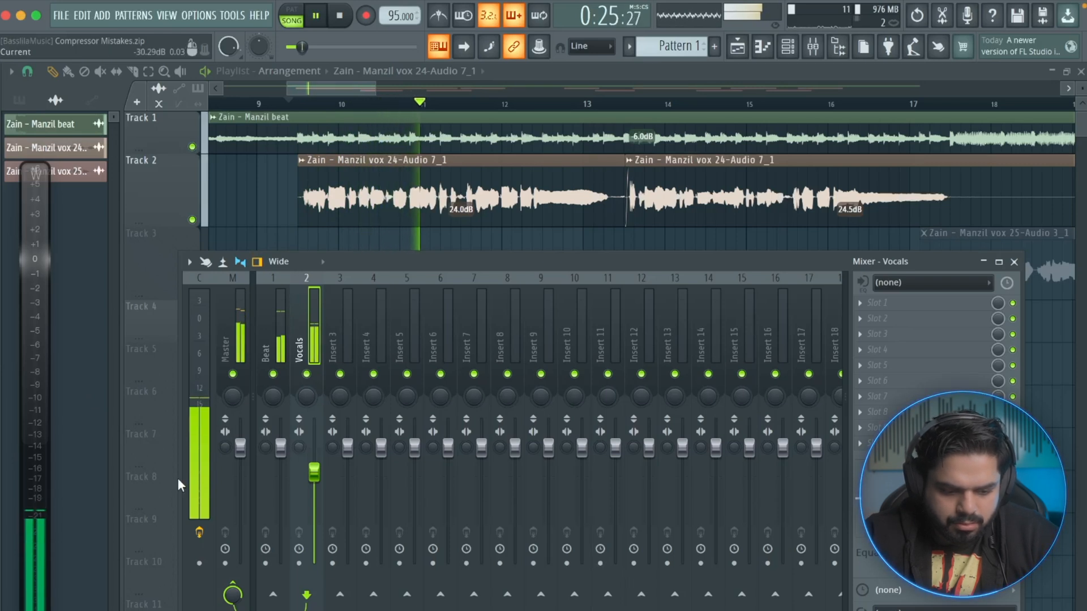
{"action": "key", "text": "space"}
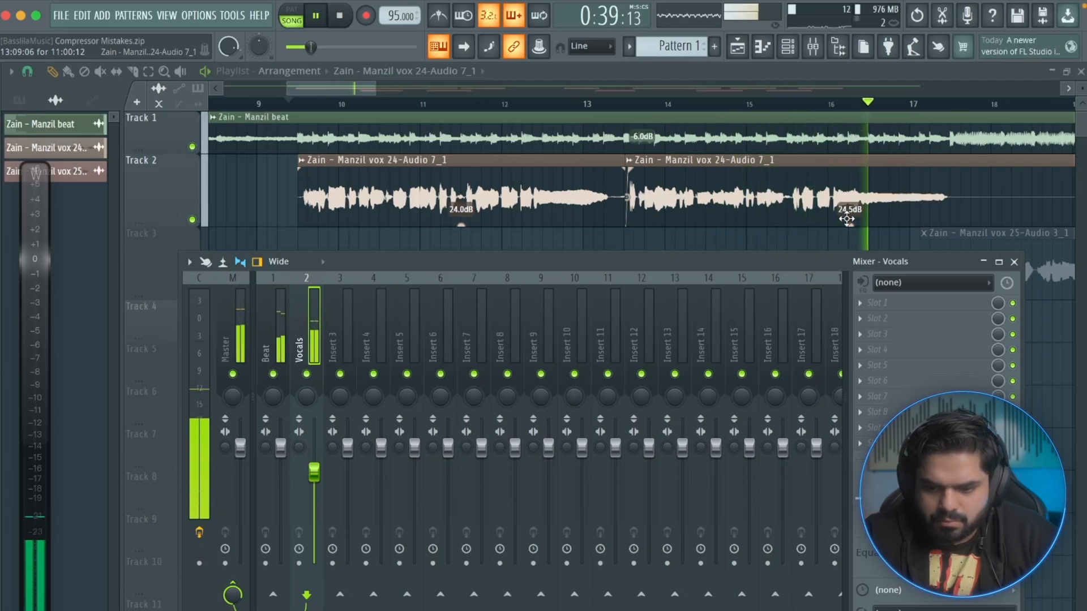
{"action": "key", "text": "space"}
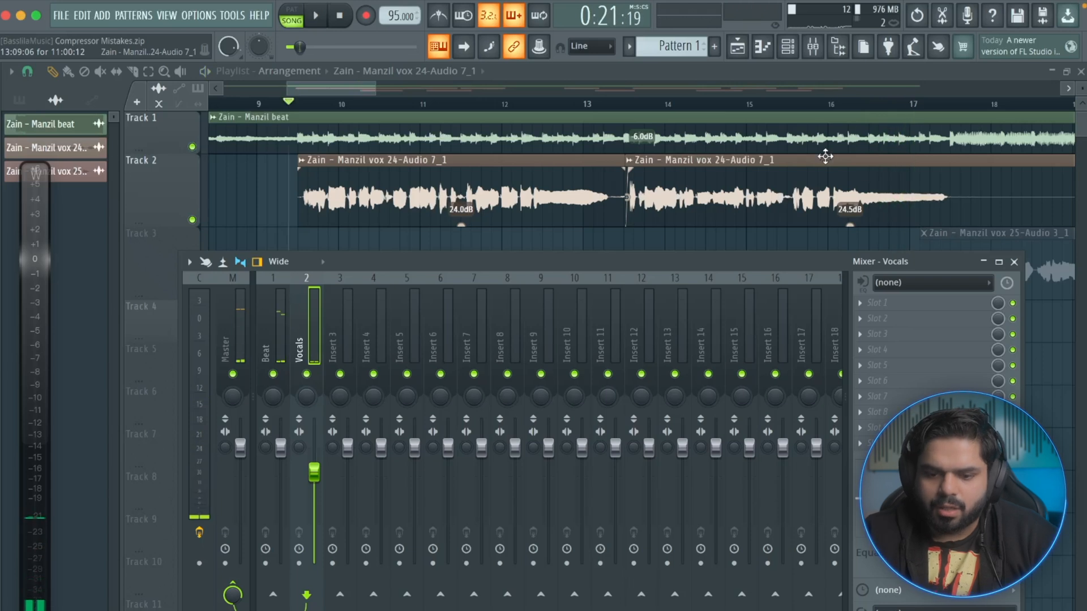
Locate the quiet phrase by playback, slice the second Track 2 vocal clip just before bar 15 and raise the following part's gain to 27.6 dB.
{"action": "left_click", "coordinate": [740, 105]}
{"action": "key", "text": "space"}
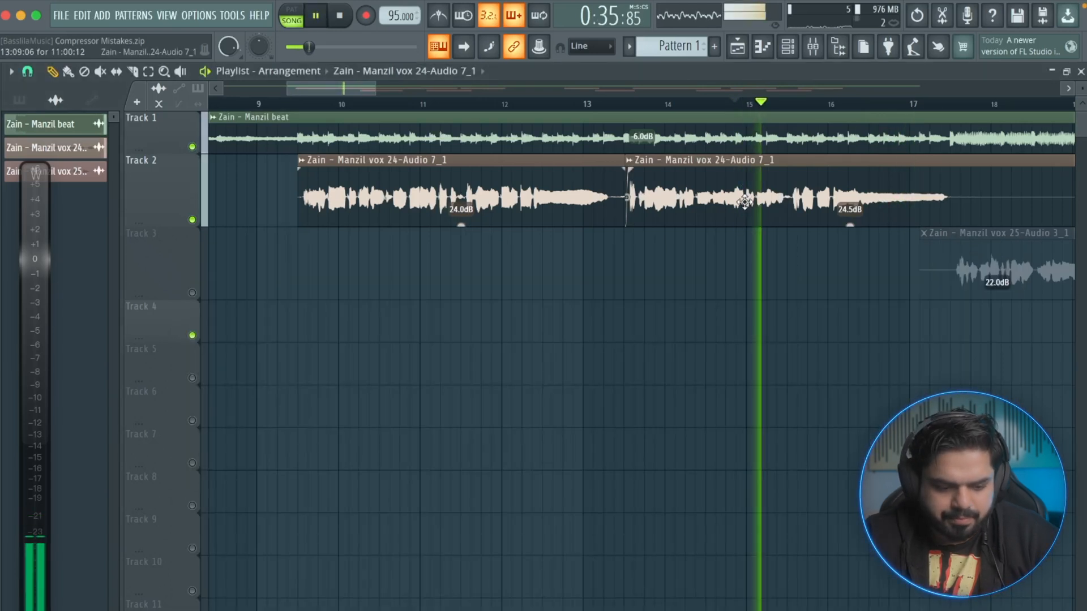
{"action": "key", "text": "space"}
{"action": "scroll", "coordinate": [689, 247], "scroll_direction": "up", "scroll_amount": 5}
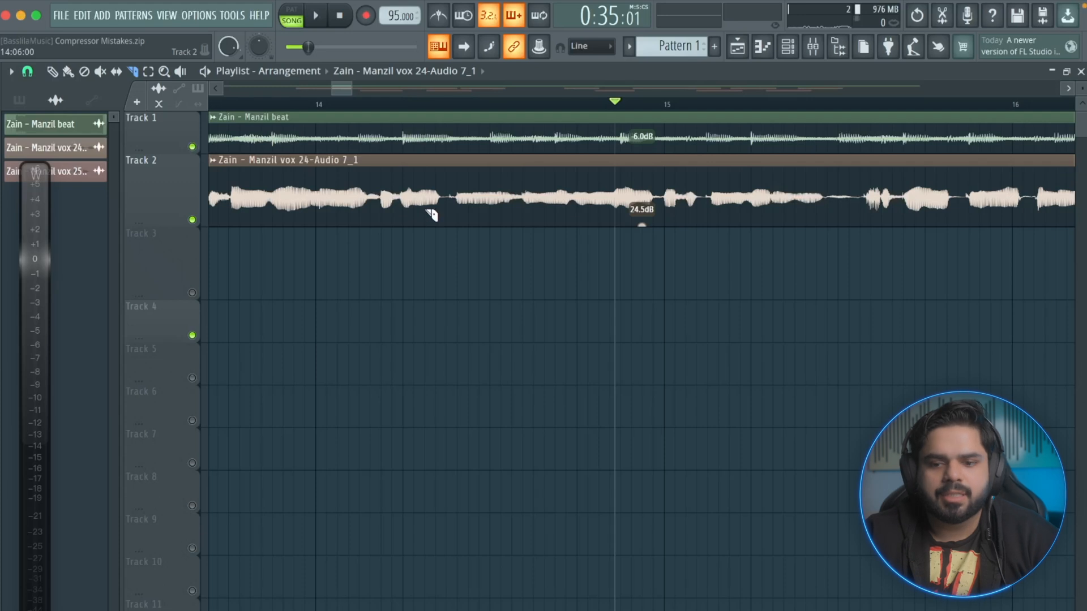
{"action": "scroll", "coordinate": [677, 211], "scroll_direction": "up", "scroll_amount": 5}
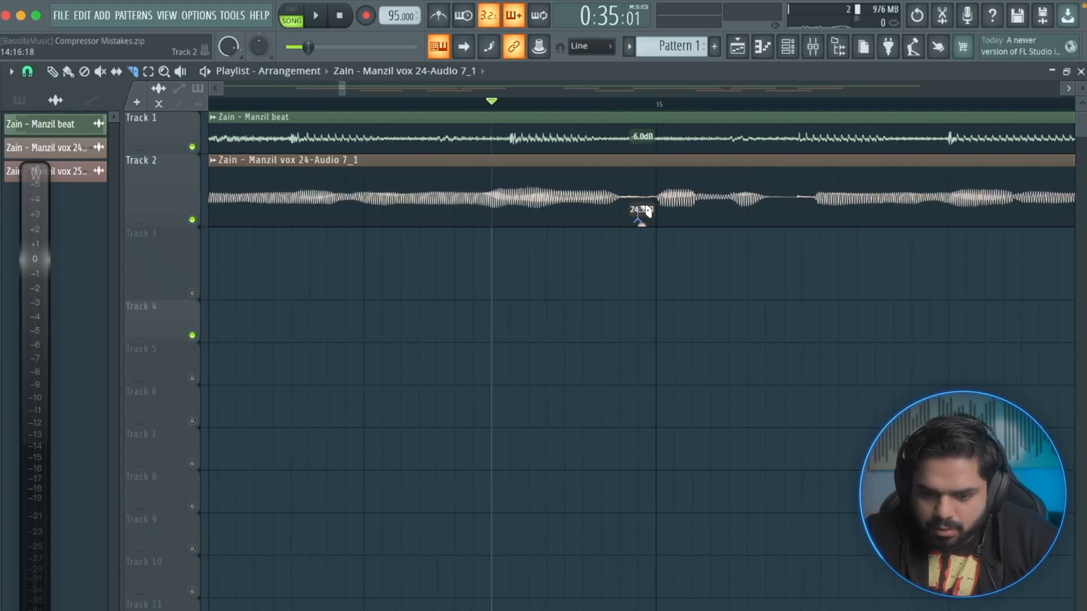
{"action": "left_click", "coordinate": [640, 184]}
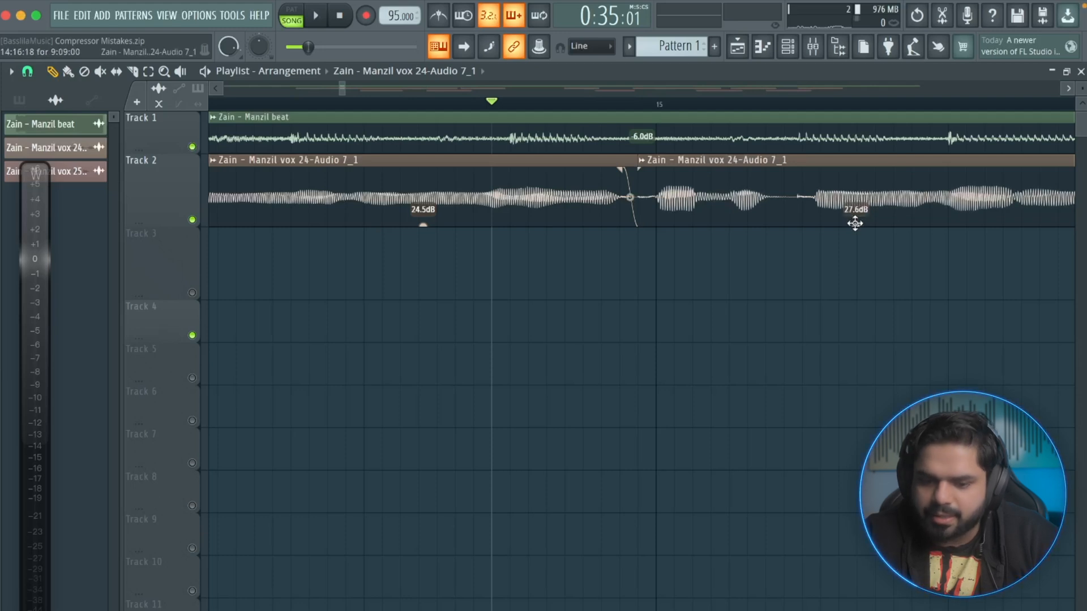
Play back the raised part from bar 15, and again from about bar 14, to compare its level with the preceding clip.
{"action": "left_click", "coordinate": [655, 101]}
{"action": "key", "text": "space"}
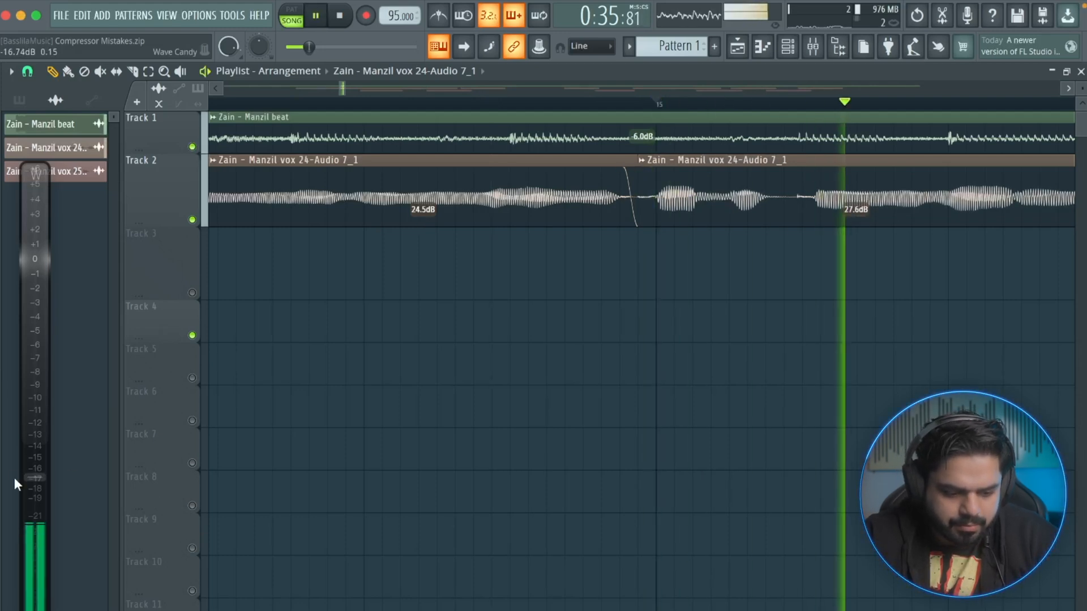
{"action": "key", "text": "space"}
{"action": "scroll", "coordinate": [375, 343], "scroll_direction": "down", "scroll_amount": 5}
{"action": "left_click", "coordinate": [277, 106]}
{"action": "key", "text": "space"}
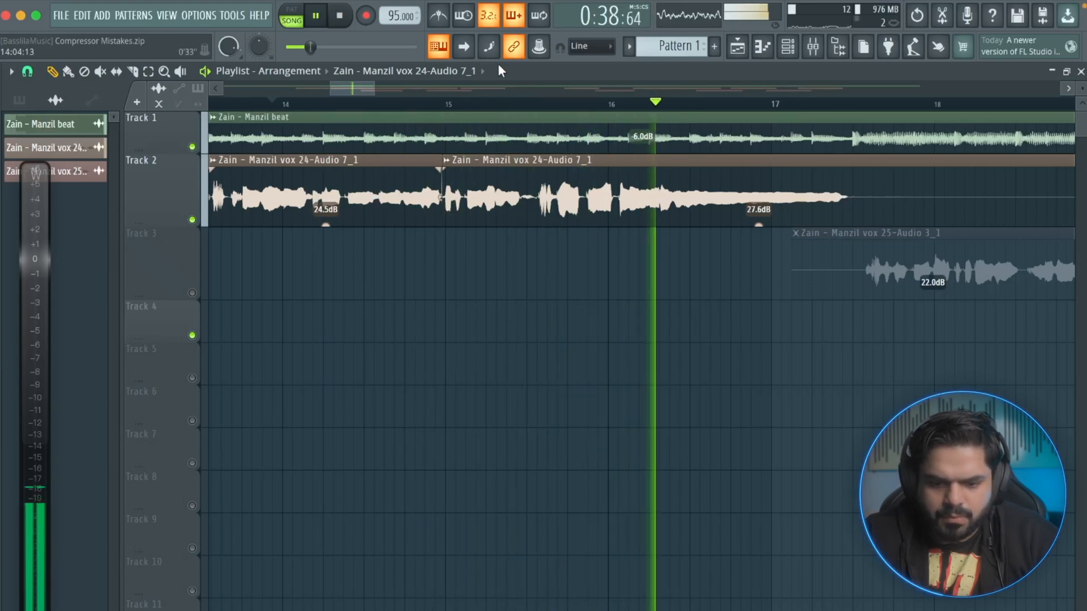
{"action": "key", "text": "space"}
Slice the raised vocal clip again in the pause between bars 15 and 16 and lower the following part's gain to 25.0 dB.
{"action": "scroll", "coordinate": [604, 226], "scroll_direction": "up", "scroll_amount": 4, "text": "ctrl"}
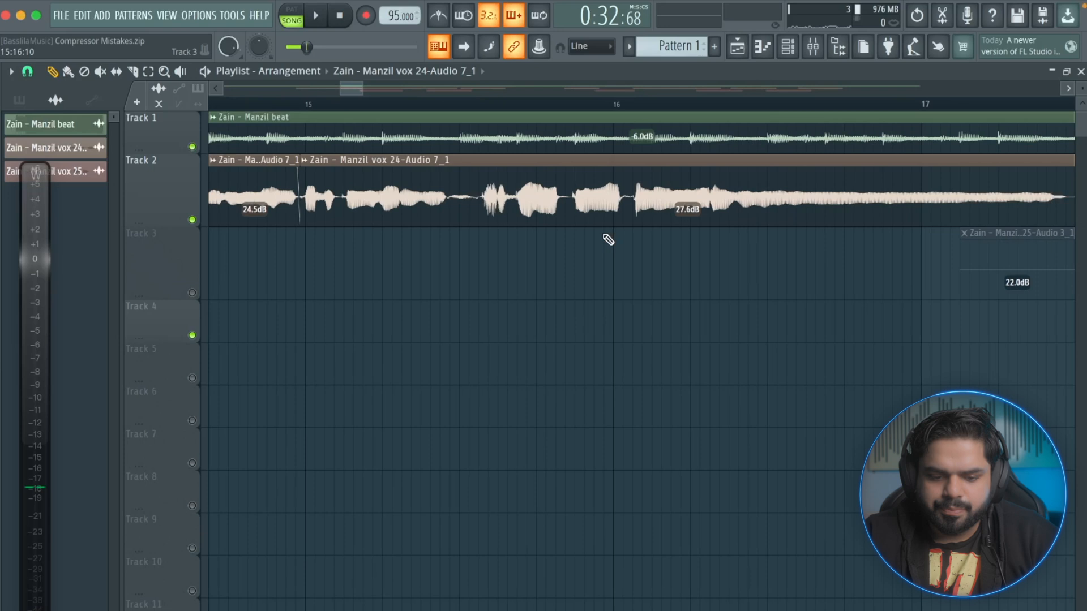
{"action": "left_click", "coordinate": [289, 103]}
{"action": "key", "text": "space"}
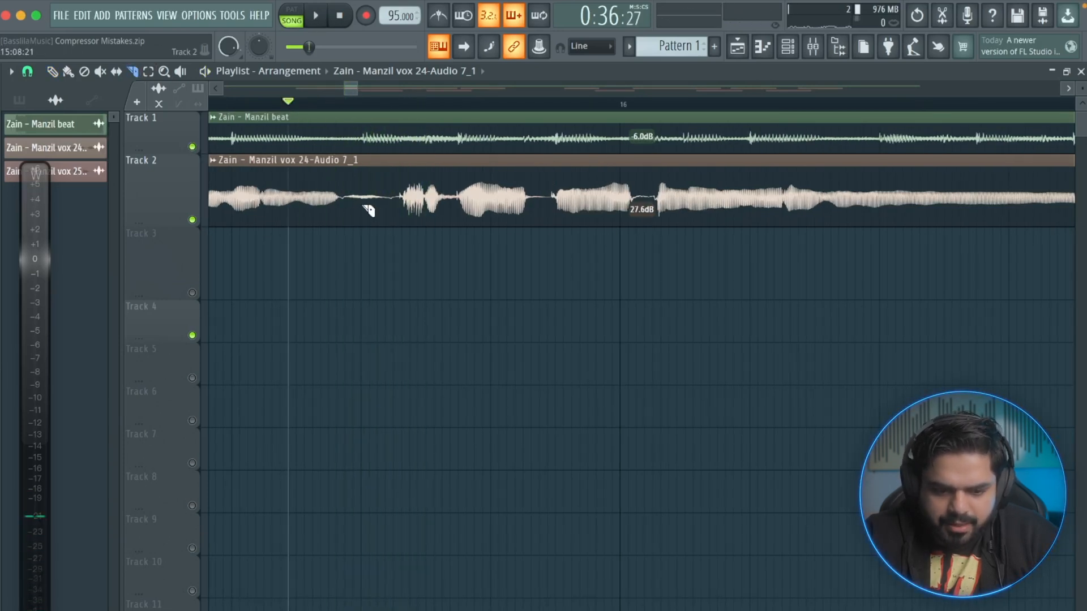
{"action": "left_click", "coordinate": [395, 177]}
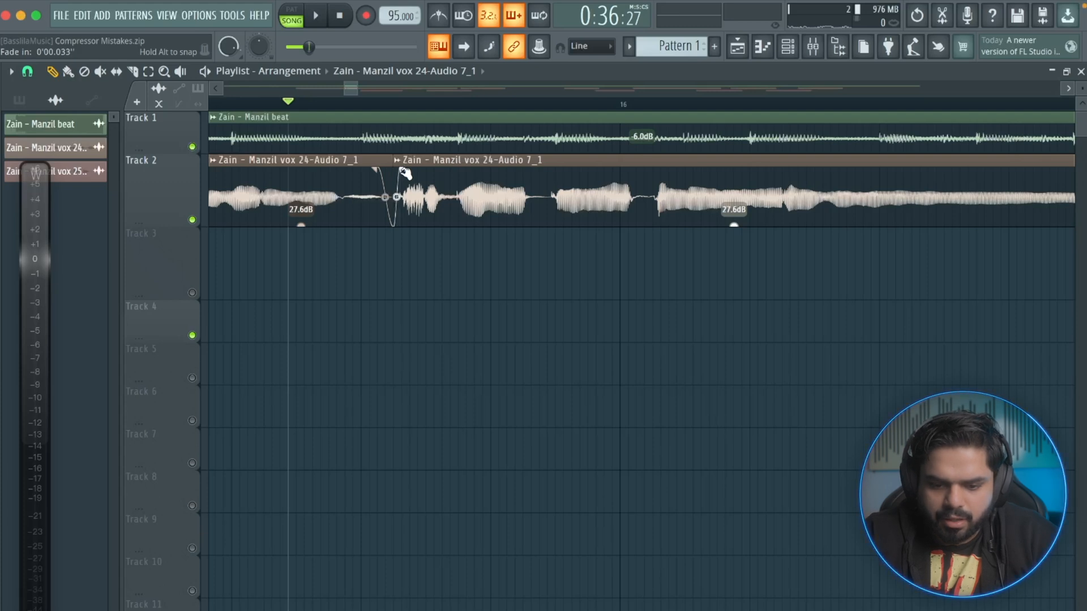
{"action": "left_click_drag", "start_coordinate": [735, 224], "coordinate": [735, 238]}
Play back the newly split vocal clips from about bar 15 to check that their levels match.
{"action": "key", "text": "space"}
{"action": "key", "text": "space"}
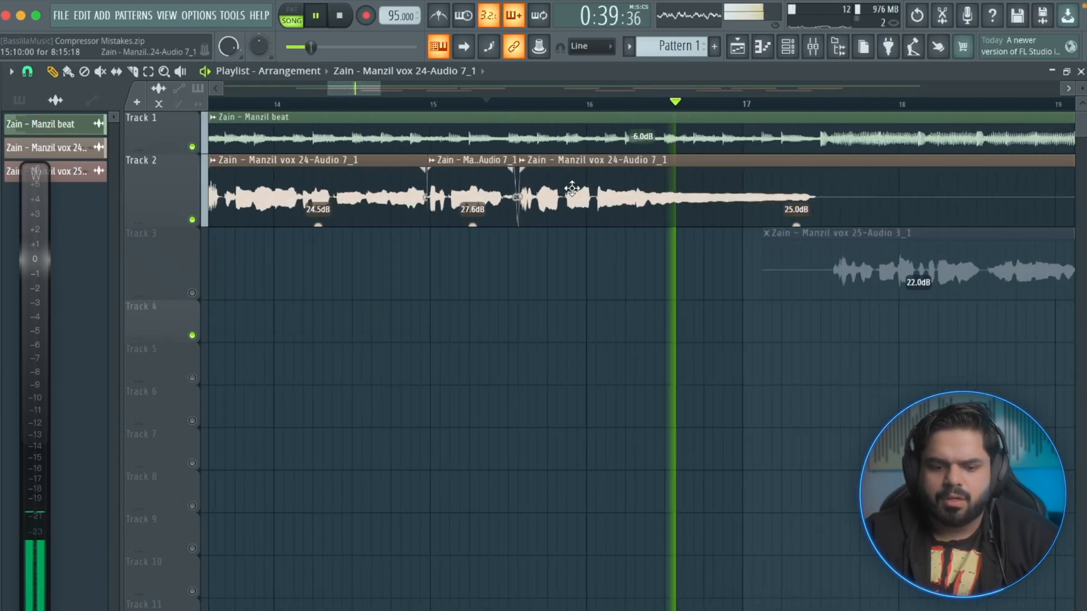
{"action": "key", "text": "space"}
{"action": "scroll", "coordinate": [274, 216], "scroll_direction": "down", "scroll_amount": 3}
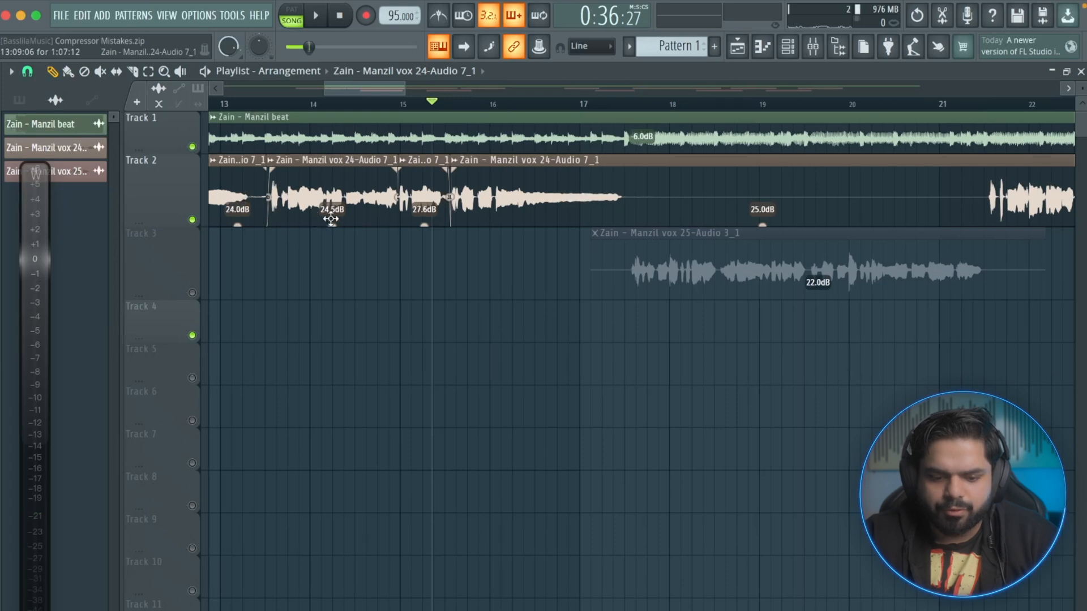
{"action": "scroll", "coordinate": [440, 213], "scroll_direction": "down", "scroll_amount": 2}
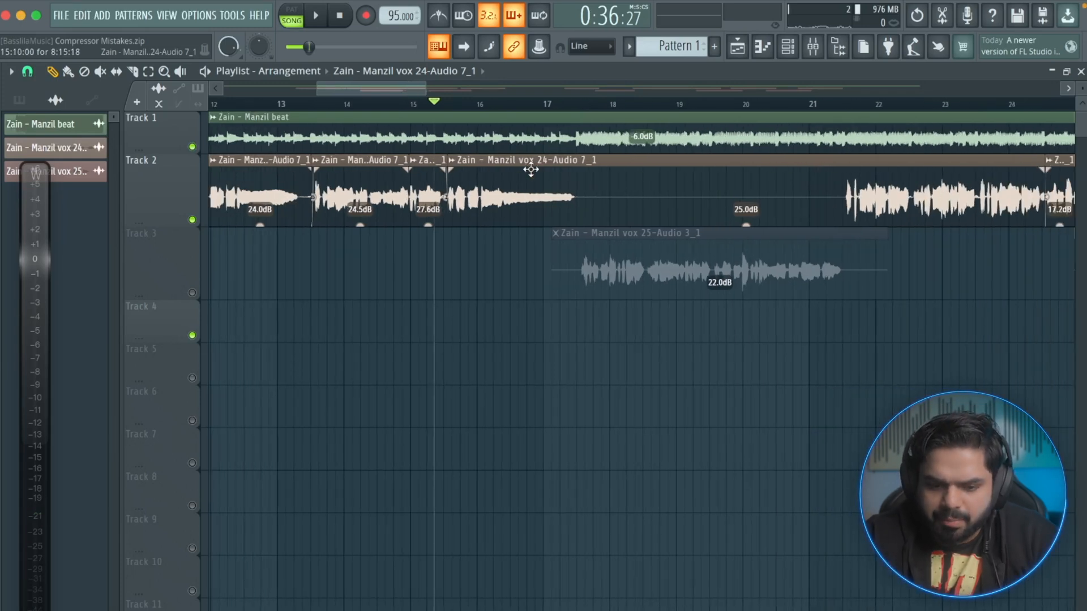
Play back the adjusted Track 2 vocal clips from the vocal's start to about bar 17 to check their levels on the RMS meter.
{"action": "scroll", "coordinate": [458, 111], "scroll_direction": "up", "scroll_amount": 8}
{"action": "scroll", "coordinate": [730, 215], "scroll_direction": "up", "scroll_amount": 3}
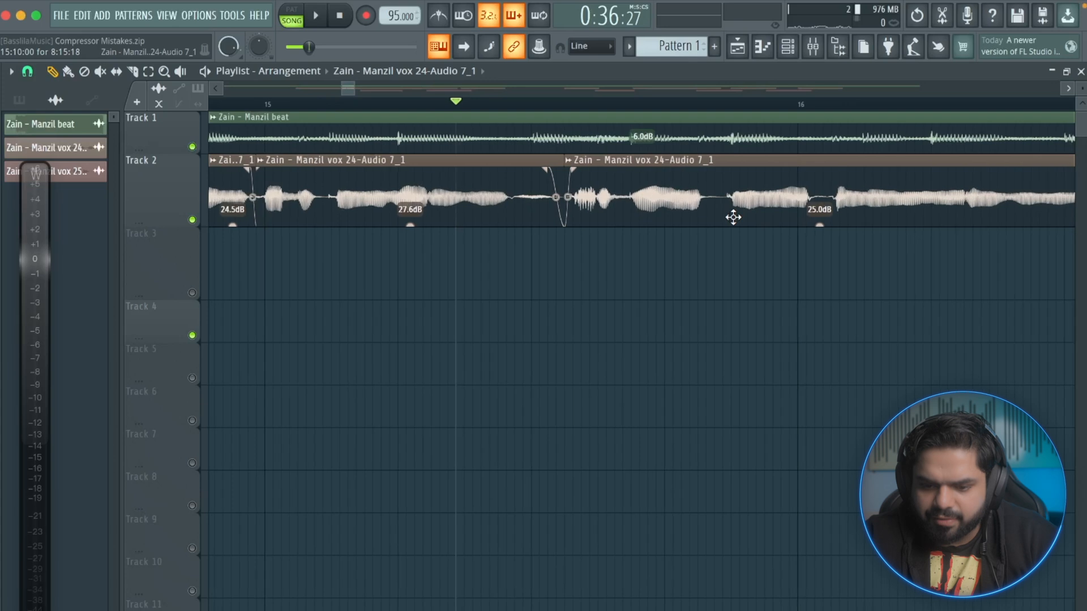
{"action": "scroll", "coordinate": [733, 217], "scroll_direction": "down", "scroll_amount": 8}
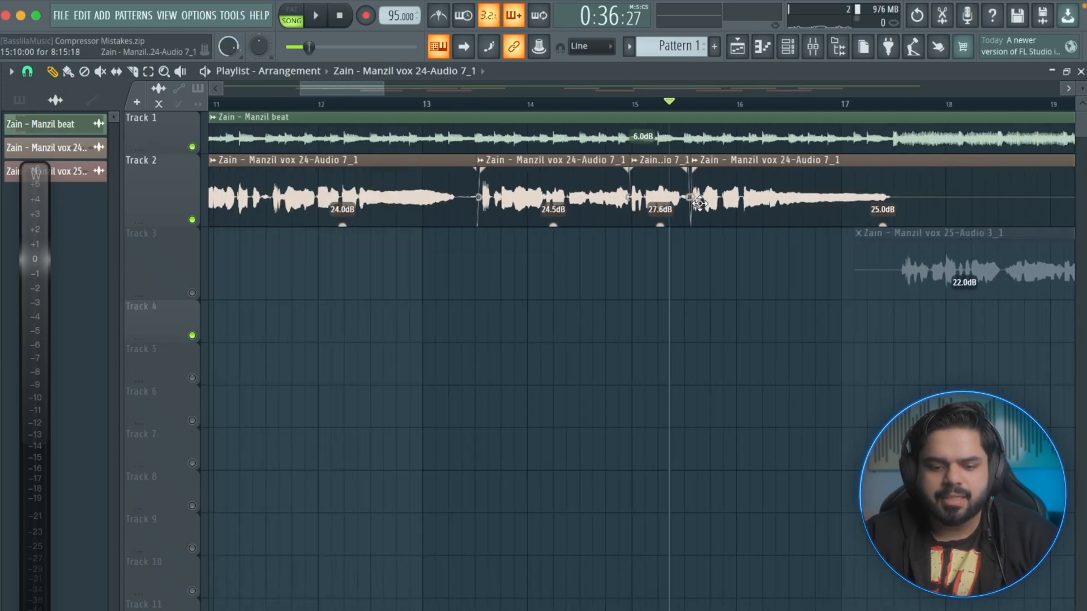
{"action": "left_click", "coordinate": [233, 106]}
{"action": "key", "text": "space"}
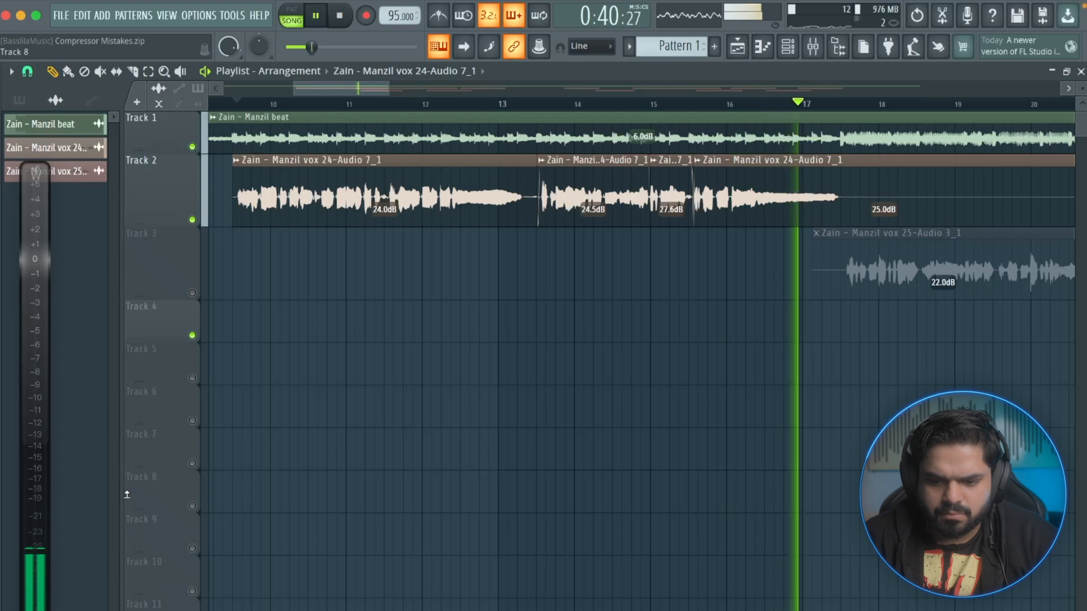
{"action": "key", "text": "space"}
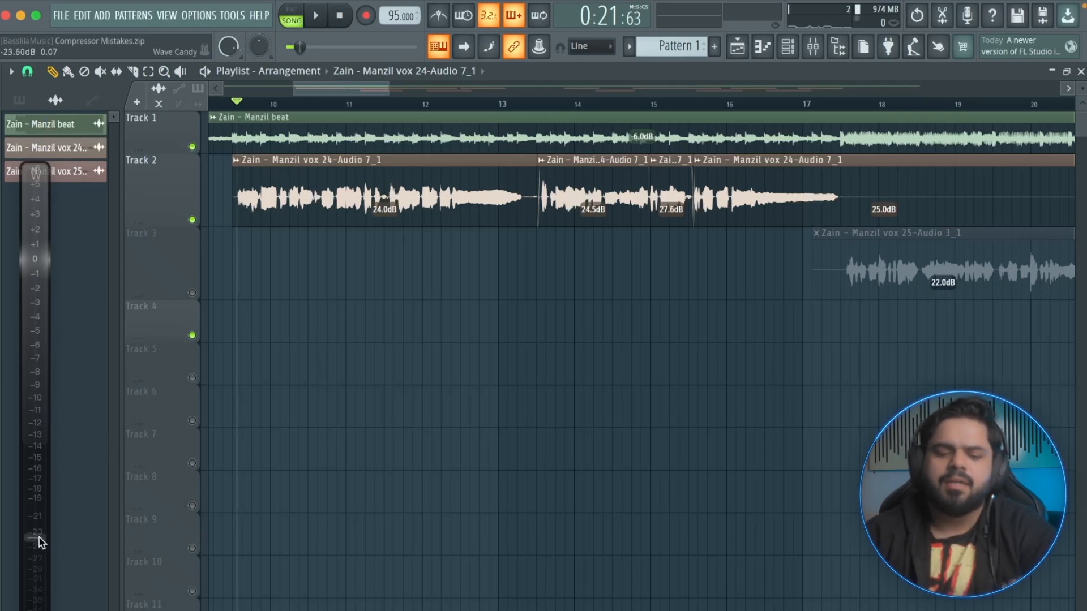
Play back the sustained vocal note from about bar 12.5 to check its level on the RMS meter.
{"action": "left_click", "coordinate": [445, 105]}
{"action": "left_click", "coordinate": [460, 104]}
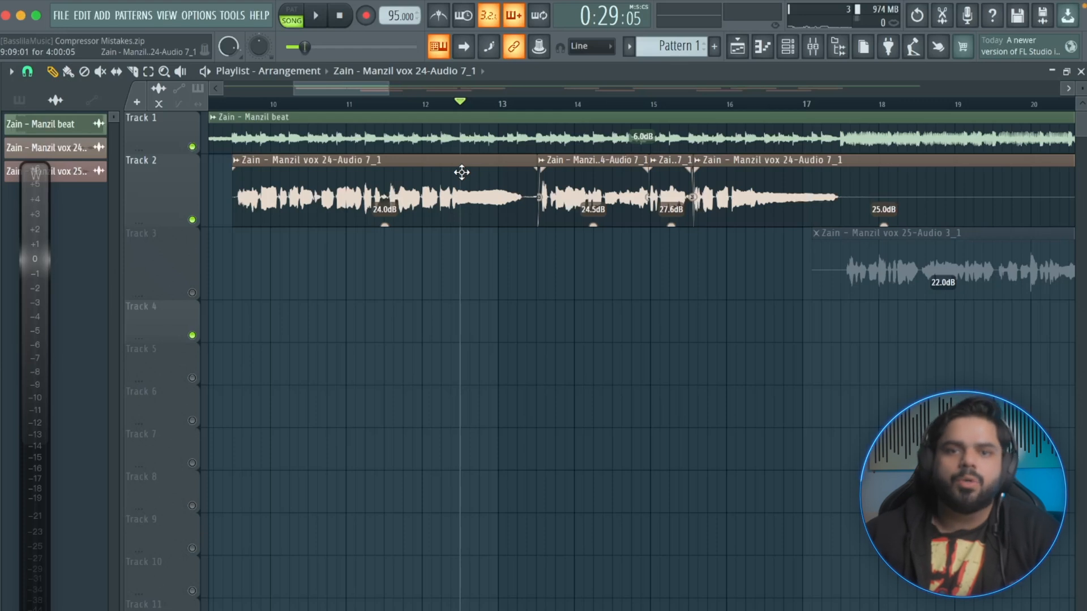
{"action": "key", "text": "space"}
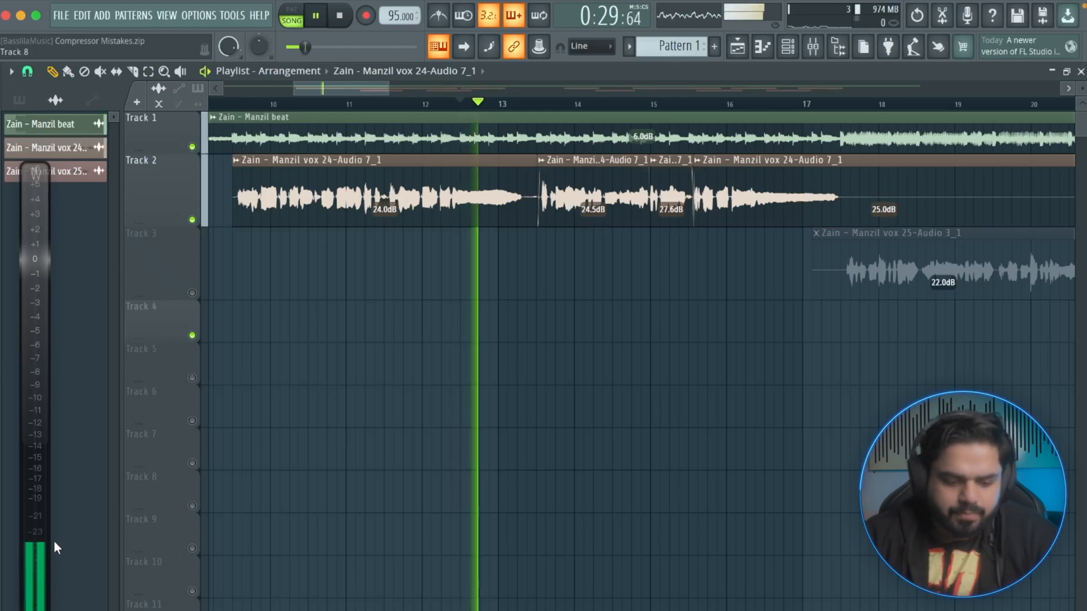
{"action": "key", "text": "space"}
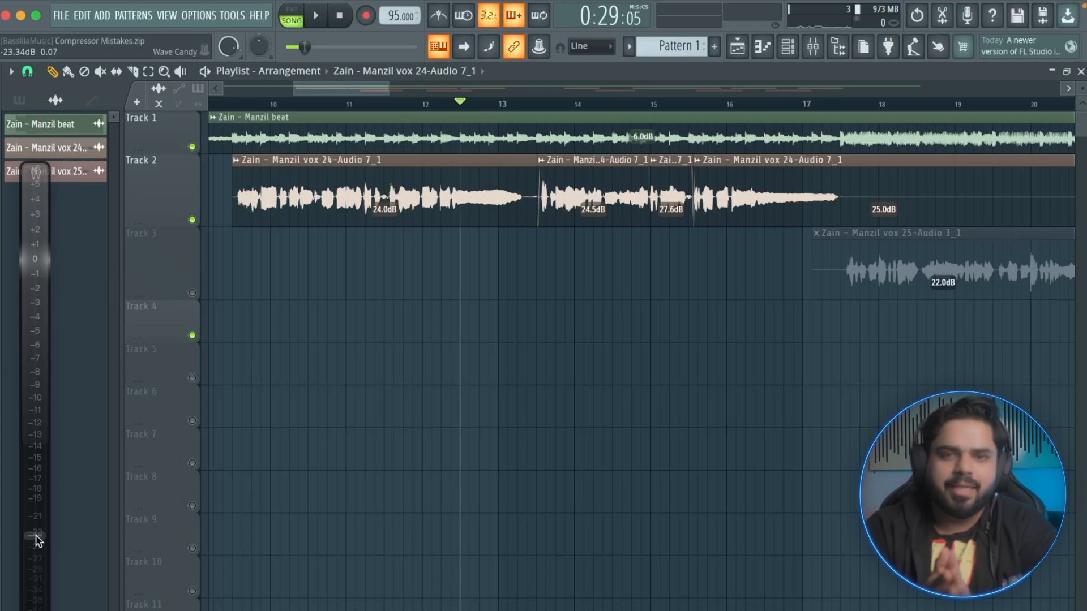
Load FabFilter Pro-C 2 into the first effect slot of the Vocals mixer track and keep its style on Clean.
{"action": "left_click", "coordinate": [813, 46]}
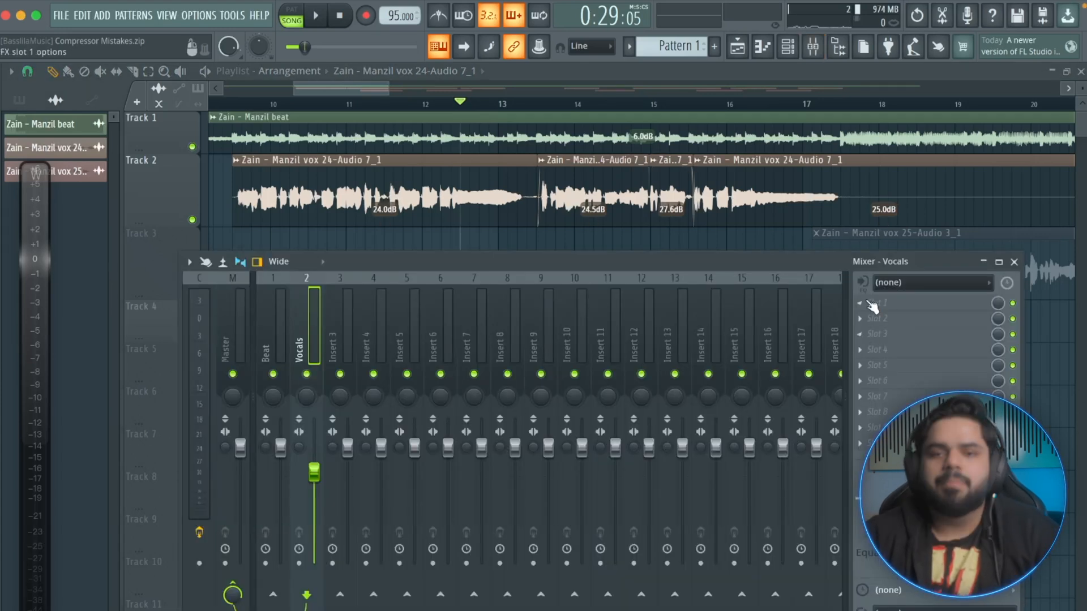
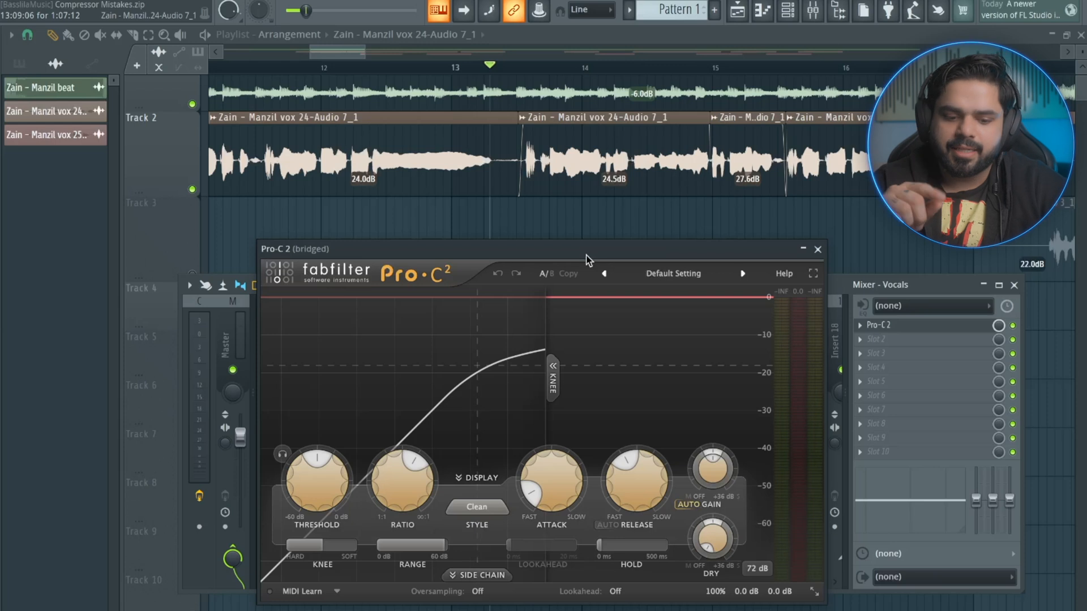
{"action": "left_click", "coordinate": [497, 508]}
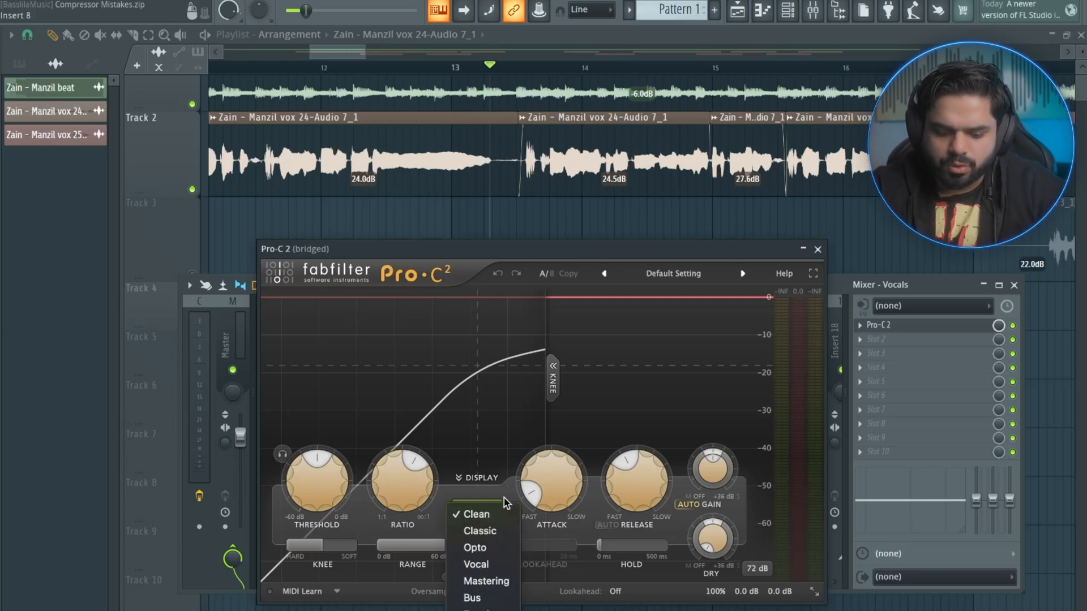
{"action": "left_click", "coordinate": [590, 527]}
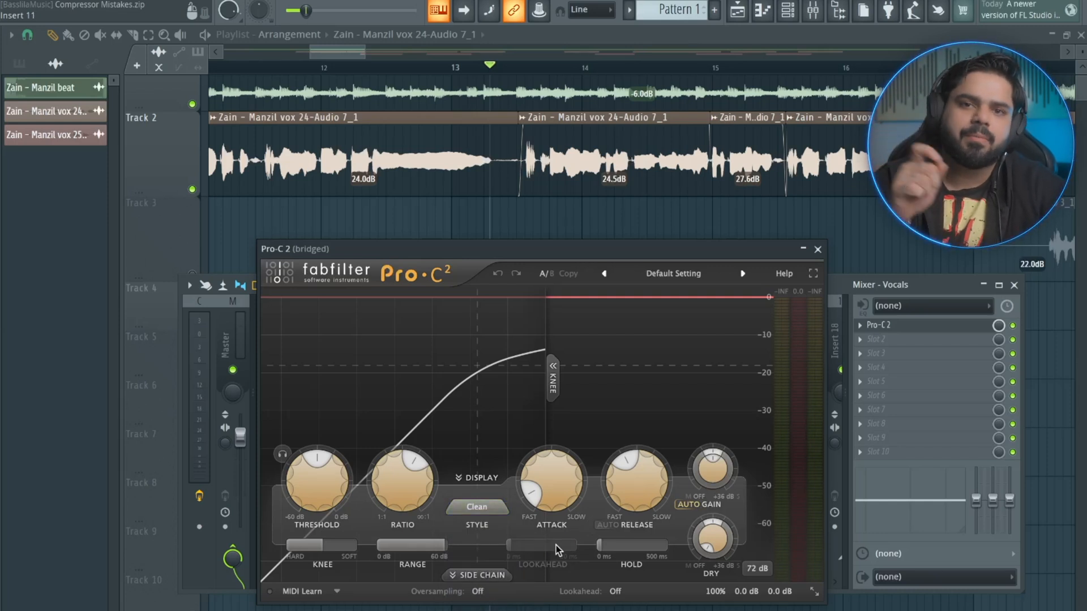
Play the vocal from about bar 9.5 and lower the Pro-C 2 threshold to about -13.34 dB.
{"action": "mouse_move", "coordinate": [320, 472]}
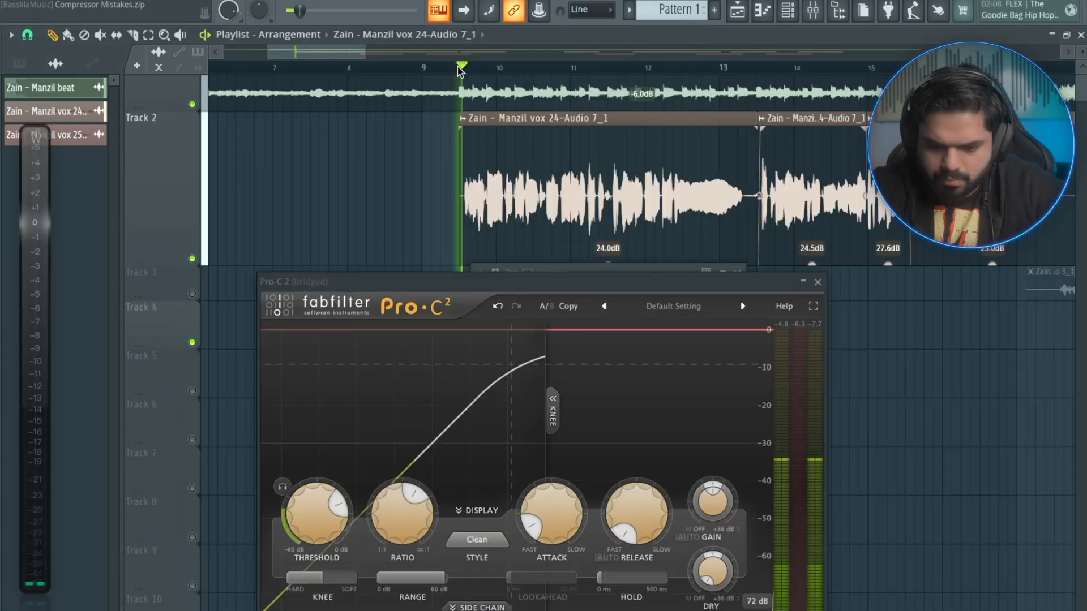
{"action": "key", "text": "space"}
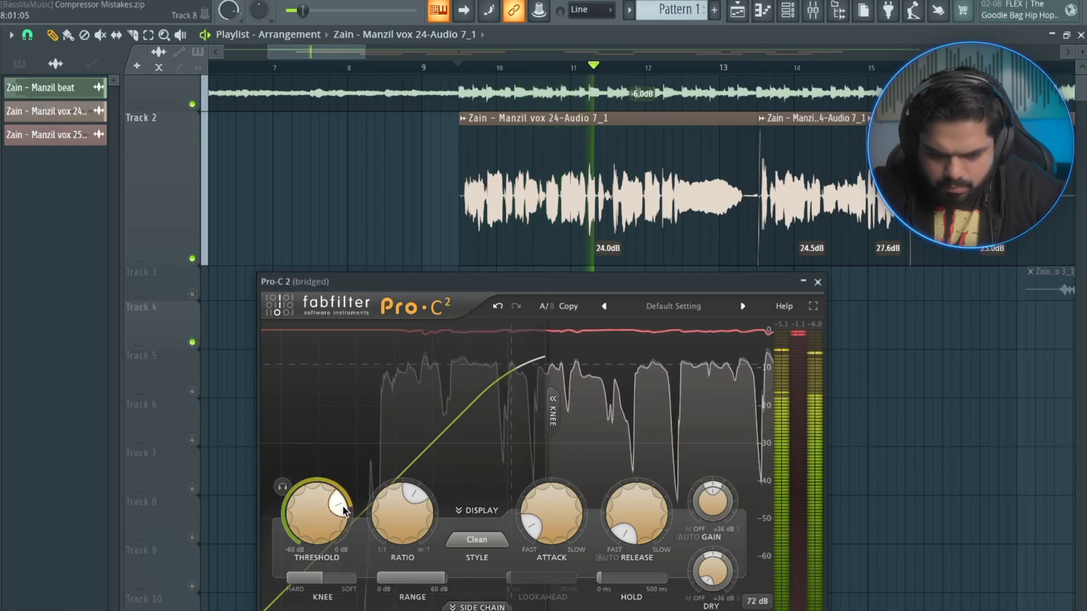
{"action": "mouse_move", "coordinate": [316, 522]}
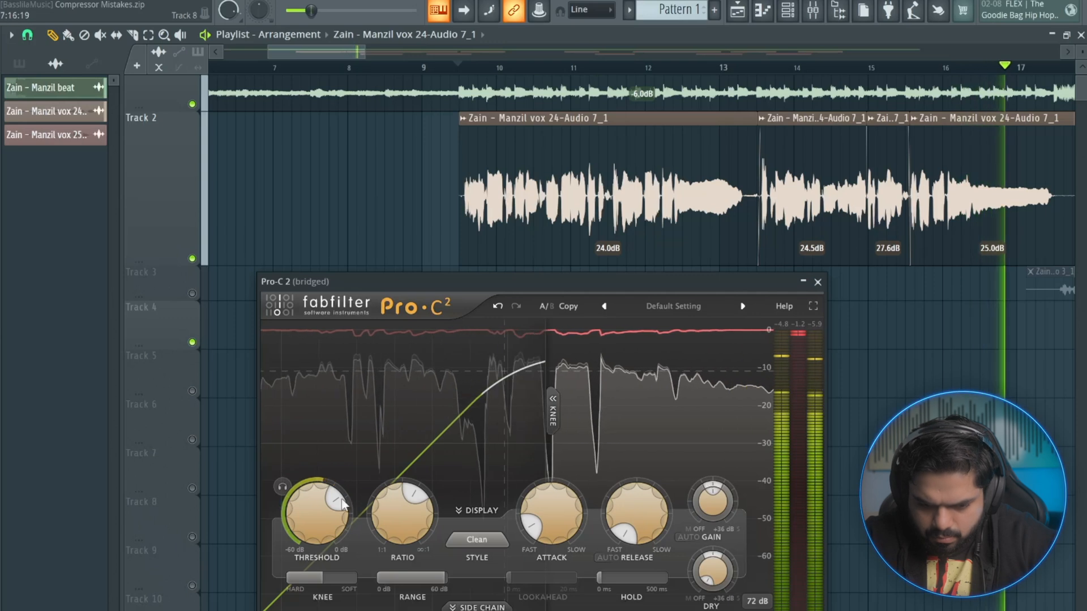
{"action": "left_click_drag", "start_coordinate": [331, 508], "coordinate": [331, 496]}
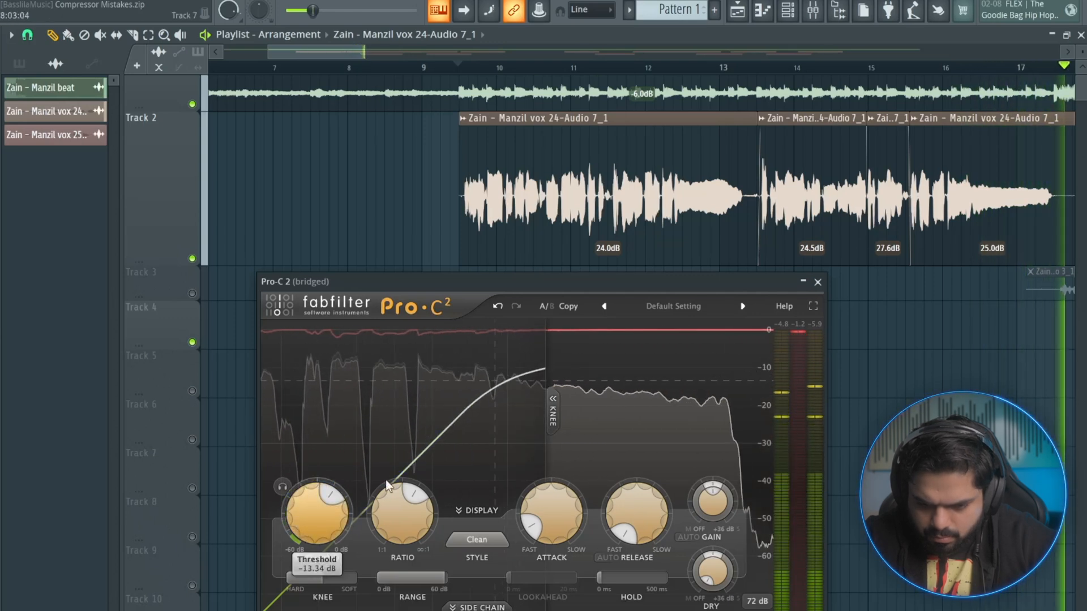
Replay the vocal from its start to about bar 13, pausing near the peaks around bars 11 and 12, to examine the gain reduction.
{"action": "left_click", "coordinate": [462, 67]}
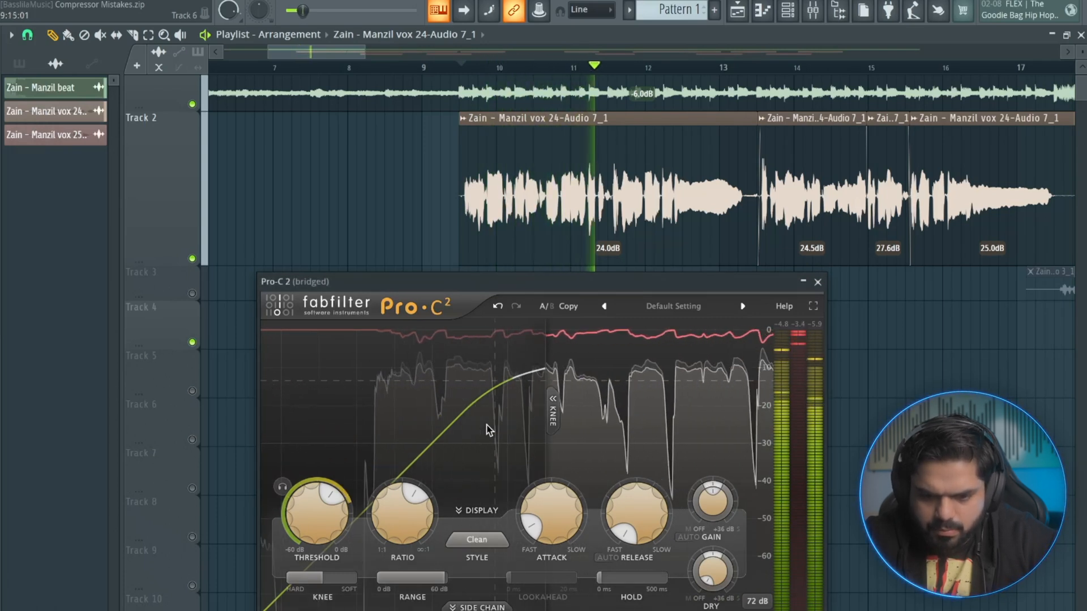
{"action": "key", "text": "space"}
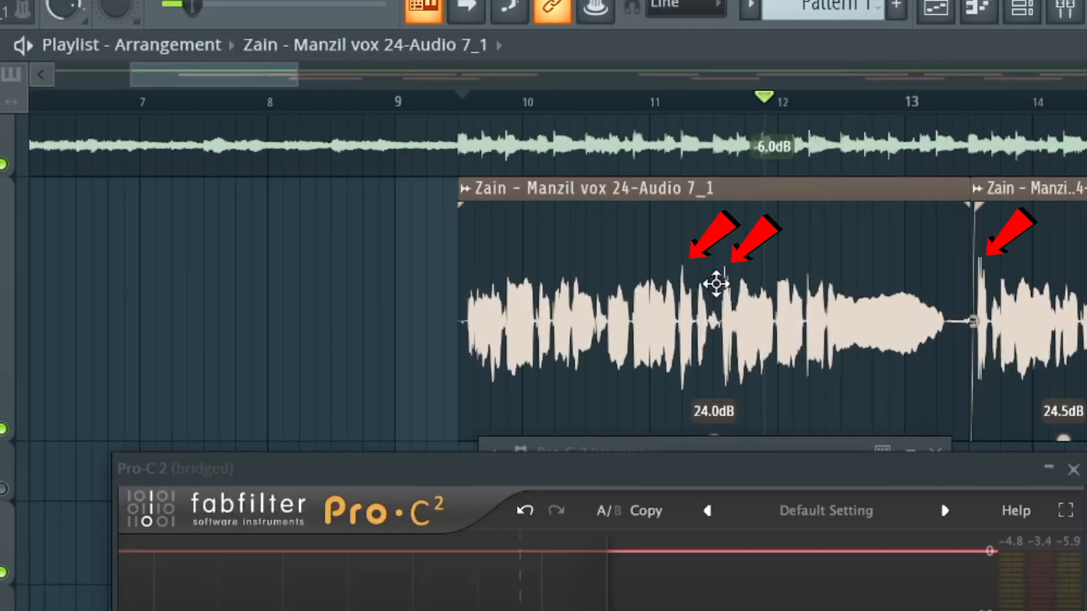
{"action": "key", "text": "space"}
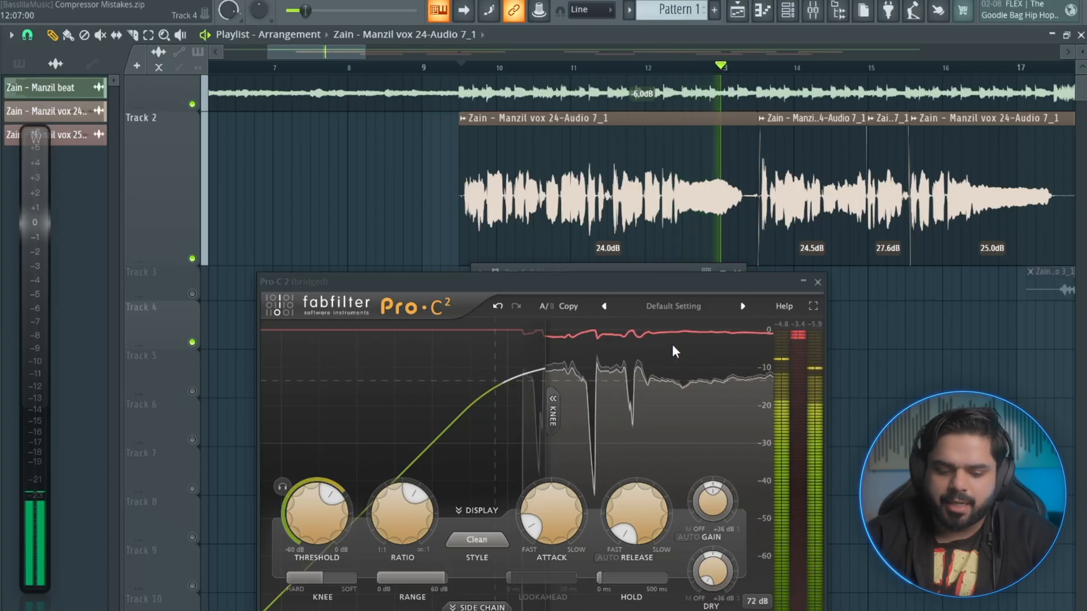
{"action": "key", "text": "space"}
Set the first Pro-C 2 compressor's release to 11.4 ms.
{"action": "mouse_move", "coordinate": [611, 518]}
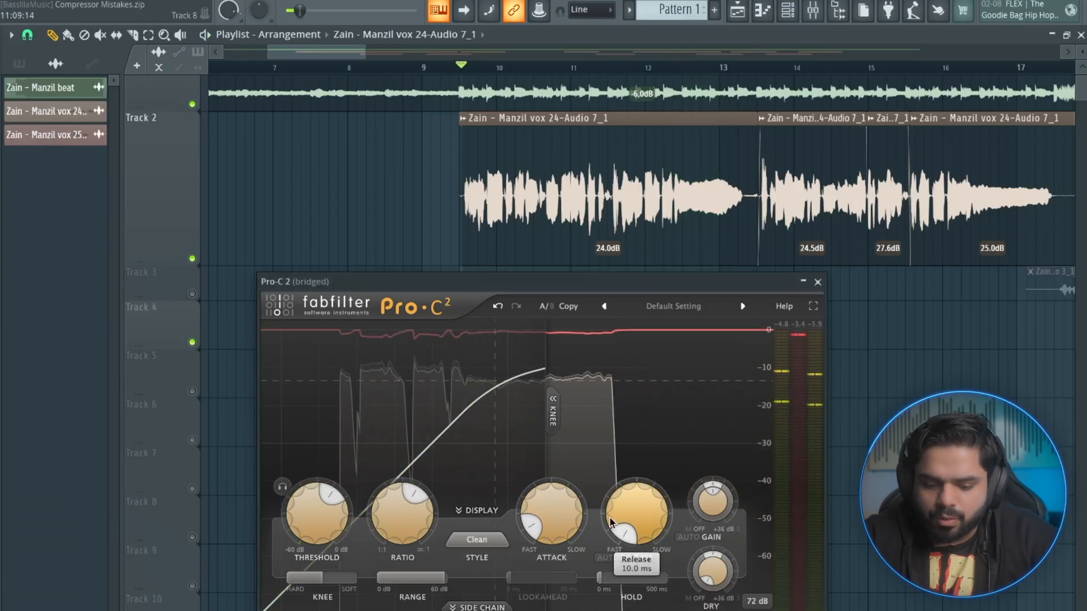
{"action": "left_click_drag", "start_coordinate": [610, 518], "coordinate": [598, 510]}
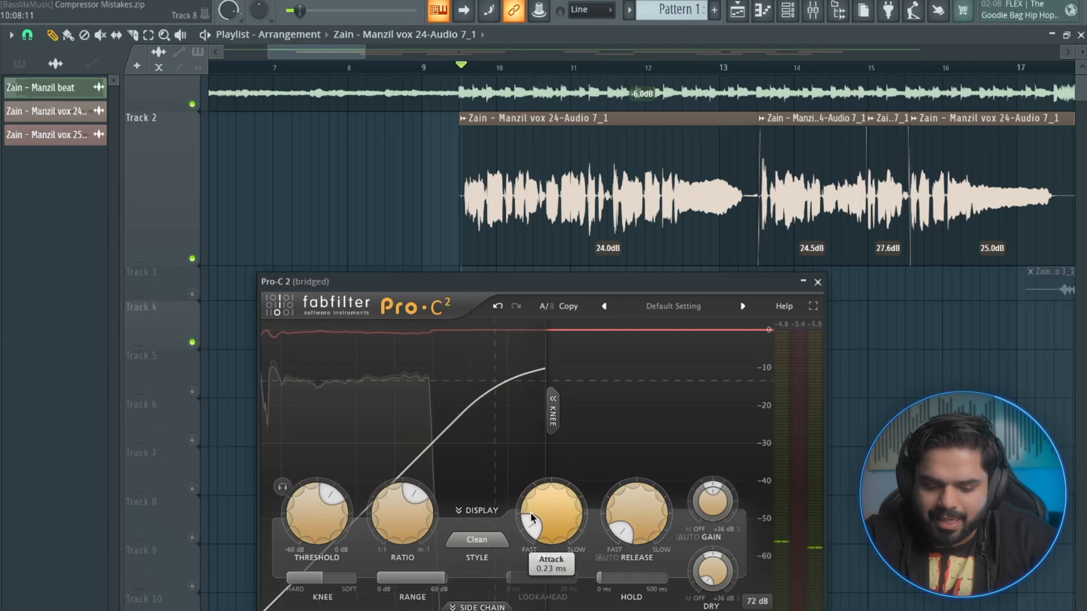
{"action": "scroll", "coordinate": [621, 525], "scroll_direction": "up", "scroll_amount": 1}
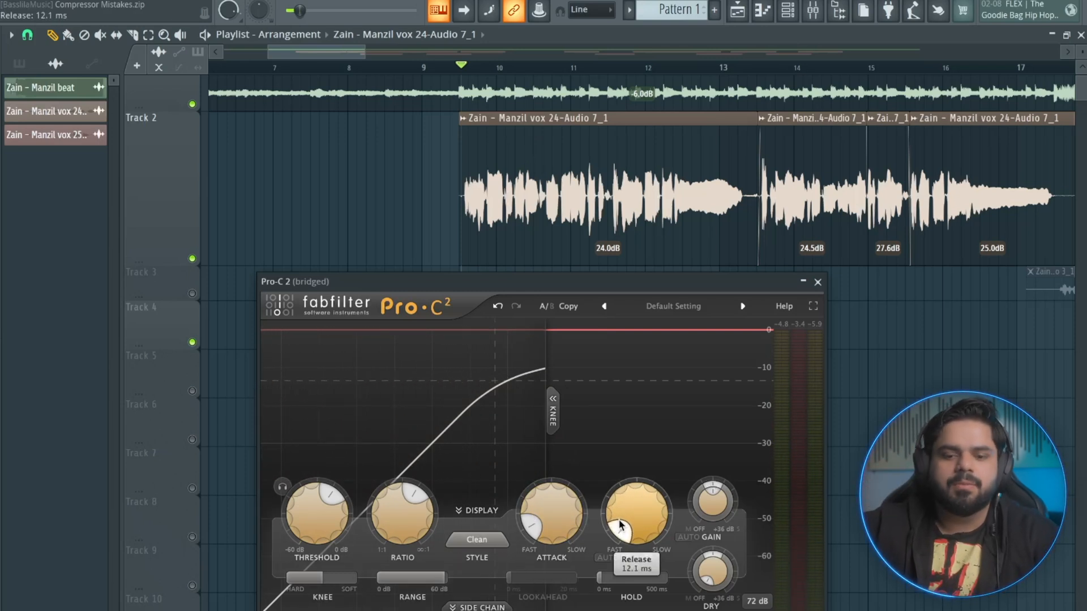
{"action": "scroll", "coordinate": [621, 529], "scroll_direction": "down", "scroll_amount": 2}
{"action": "scroll", "coordinate": [621, 530], "scroll_direction": "up", "scroll_amount": 1}
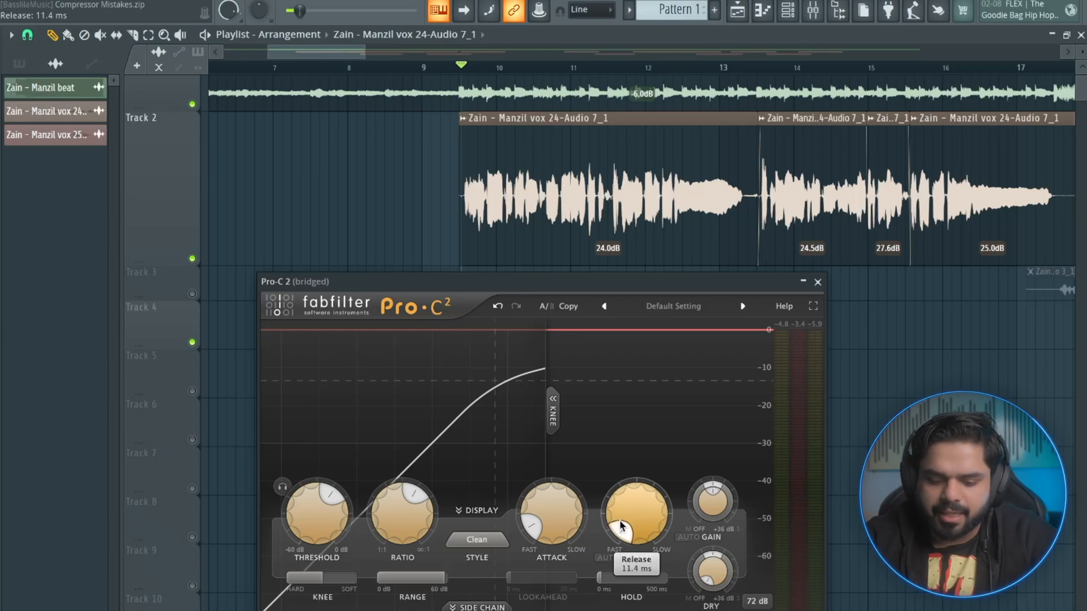
Play back the vocal from its start to about bar 12 to check the gain reduction with the adjusted release.
{"action": "left_click", "coordinate": [465, 70]}
{"action": "key", "text": "space"}
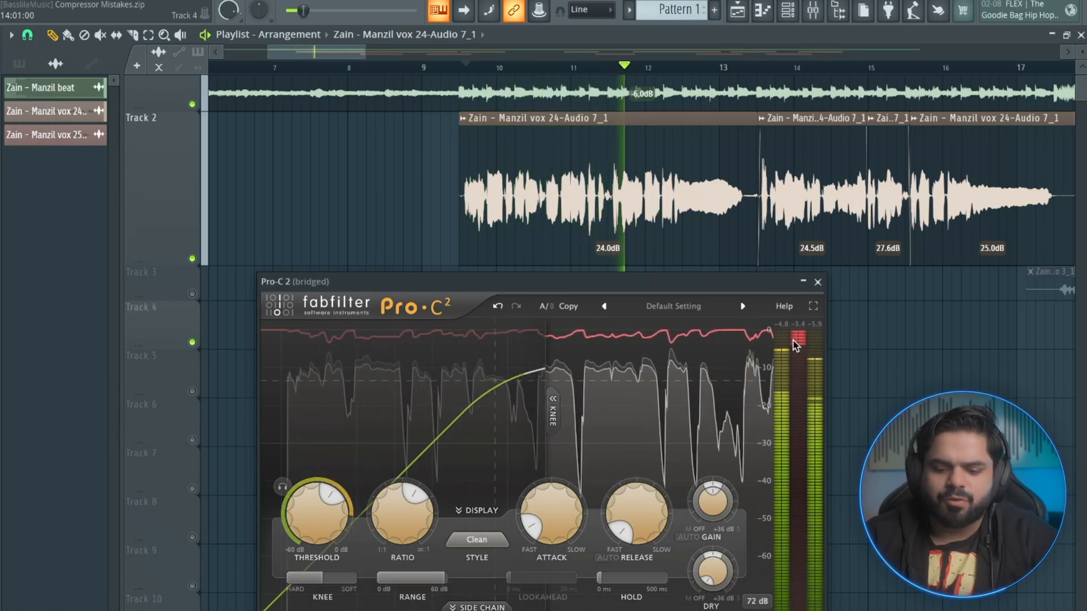
{"action": "mouse_move", "coordinate": [795, 345]}
{"action": "key", "text": "space"}
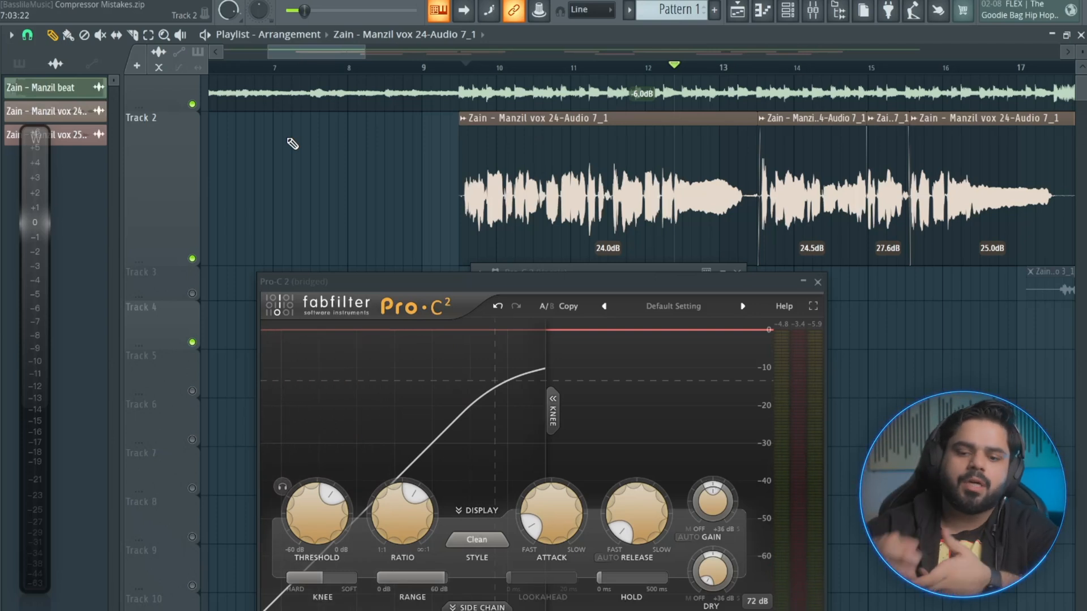
Add a second Pro-C 2 to the second effect slot of the Vocals mixer track, reposition its window and keep the style on Clean.
{"action": "left_click", "coordinate": [814, 12]}
{"action": "left_click", "coordinate": [851, 349]}
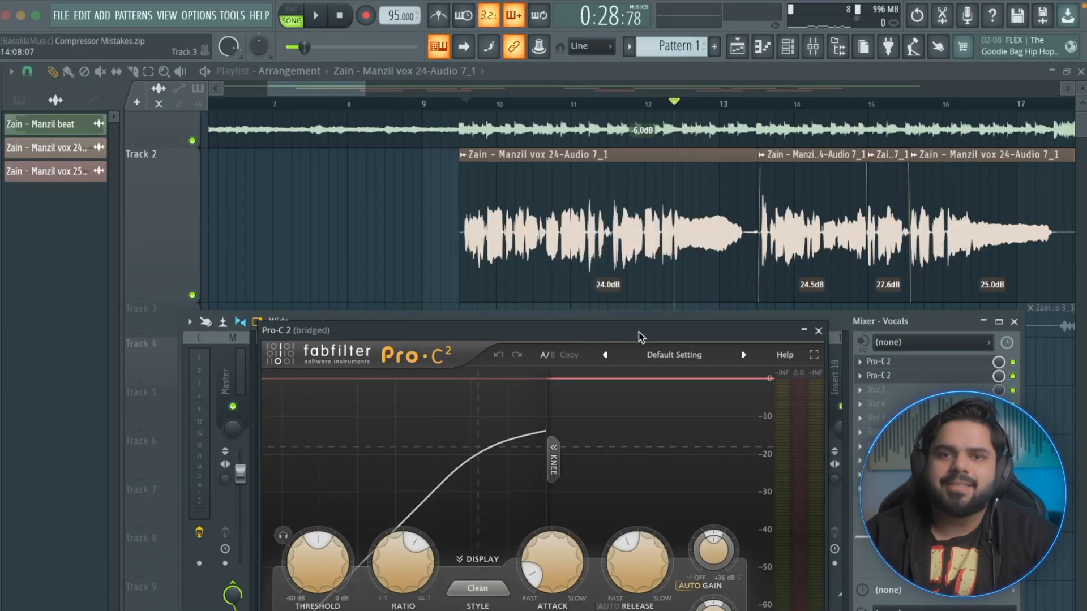
{"action": "left_click_drag", "start_coordinate": [639, 332], "coordinate": [639, 289]}
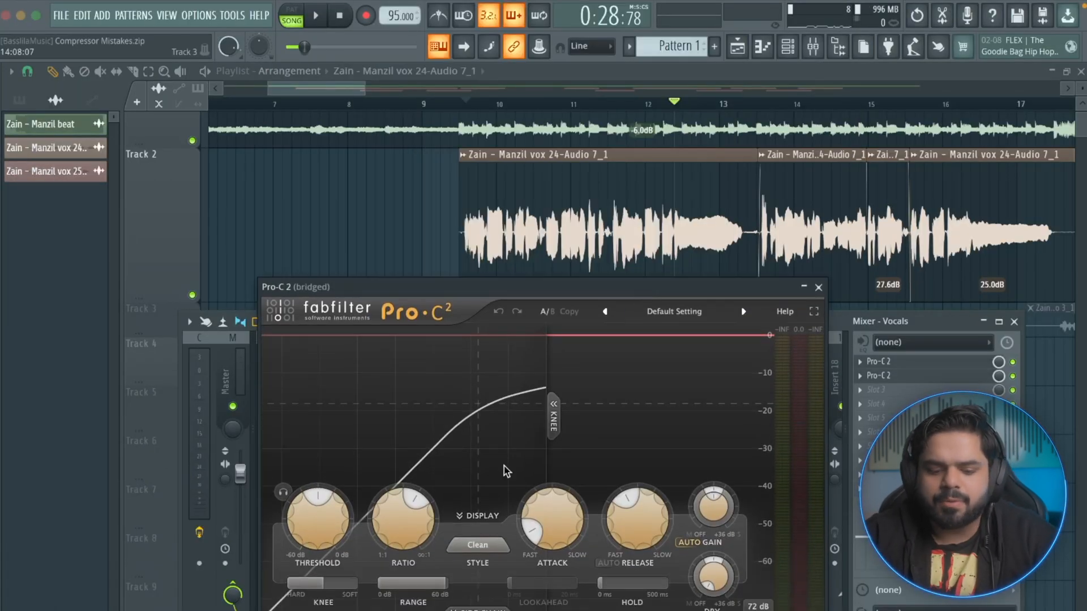
{"action": "left_click", "coordinate": [476, 547]}
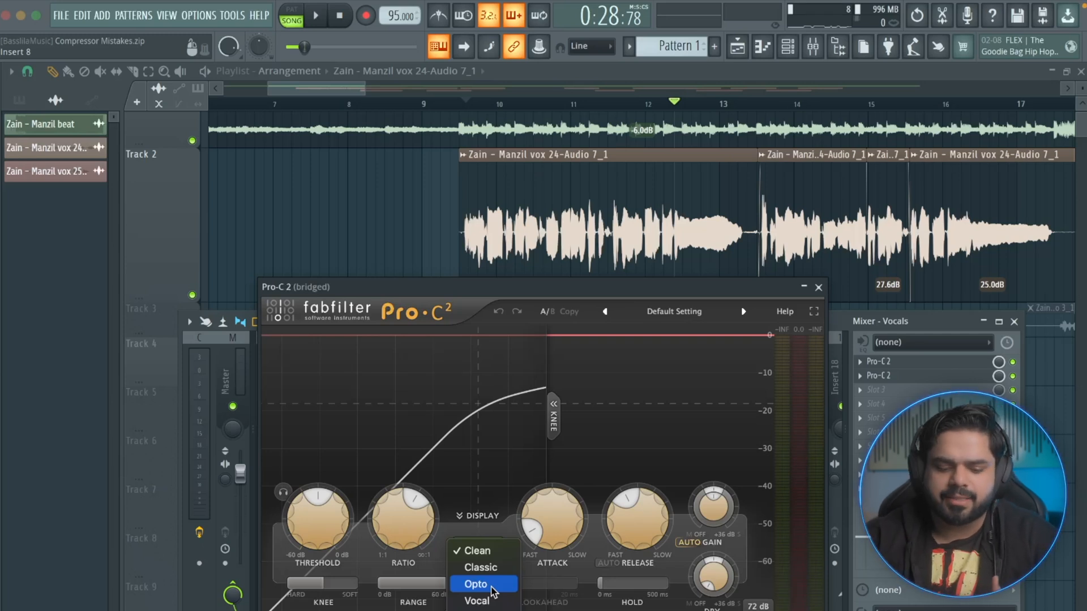
{"action": "left_click", "coordinate": [479, 550]}
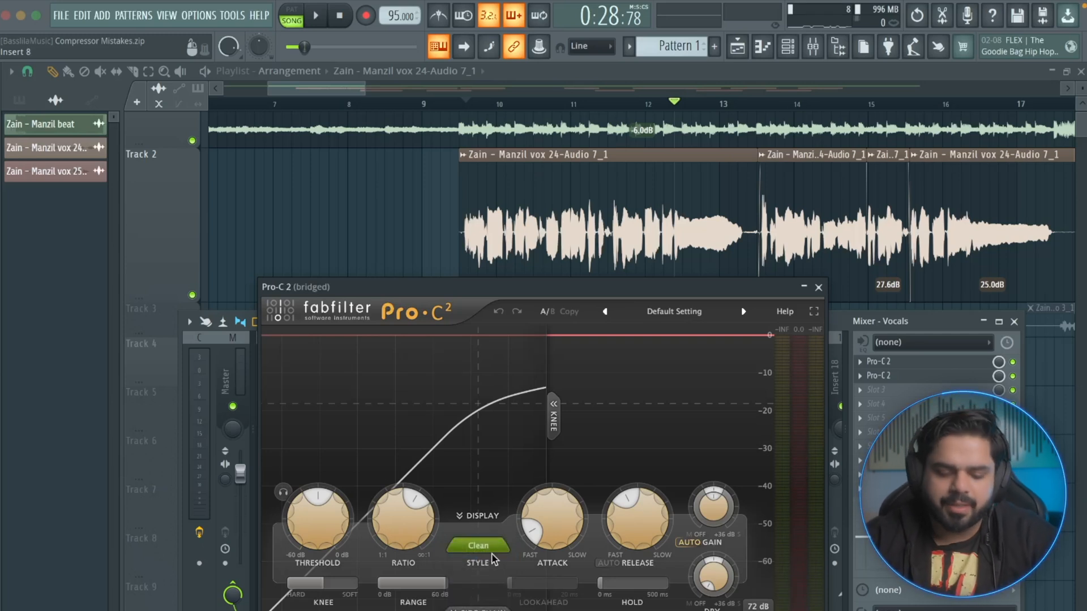
{"action": "scroll", "coordinate": [326, 503], "scroll_direction": "up", "scroll_amount": 2}
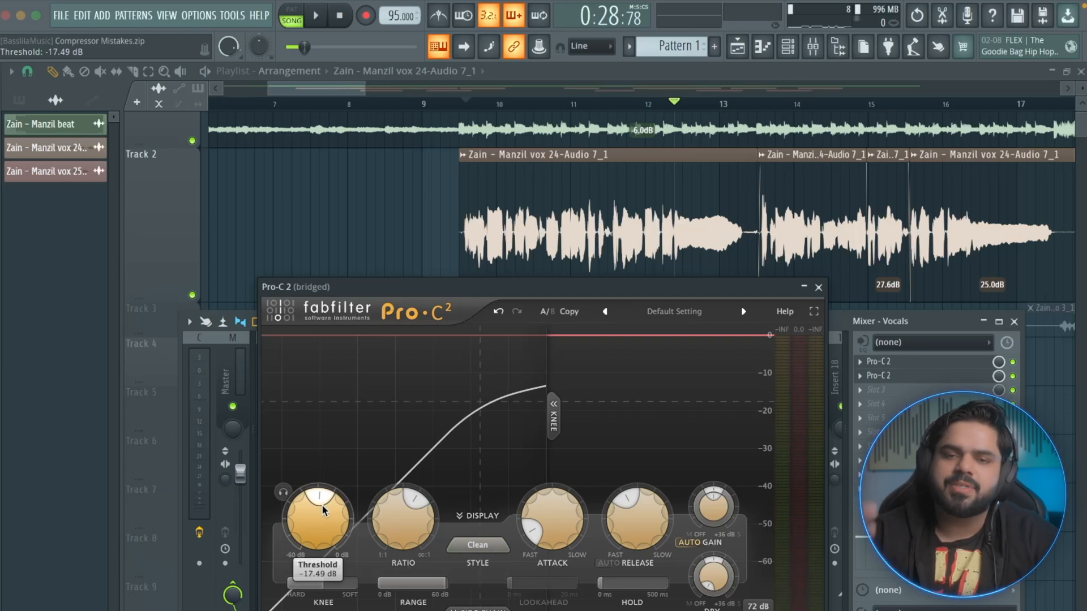
{"action": "left_click", "coordinate": [785, 313]}
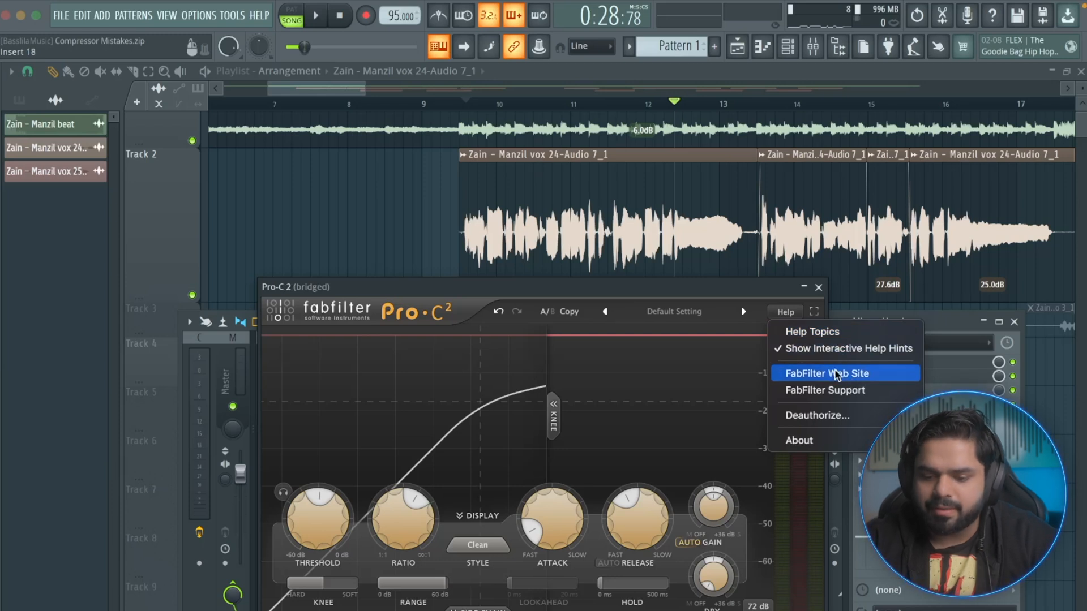
{"action": "left_click", "coordinate": [813, 342]}
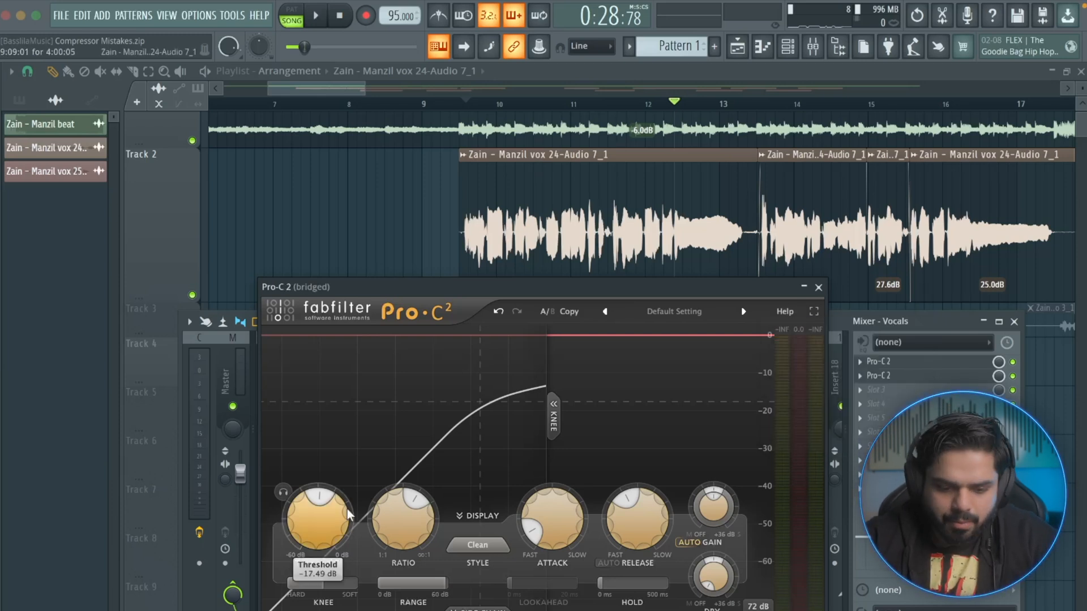
Lower the second Pro-C 2's threshold to about -24 dB during playback, reset its peak readout, stop playback and raise its ratio to maximum.
{"action": "left_click_drag", "start_coordinate": [335, 513], "coordinate": [319, 541]}
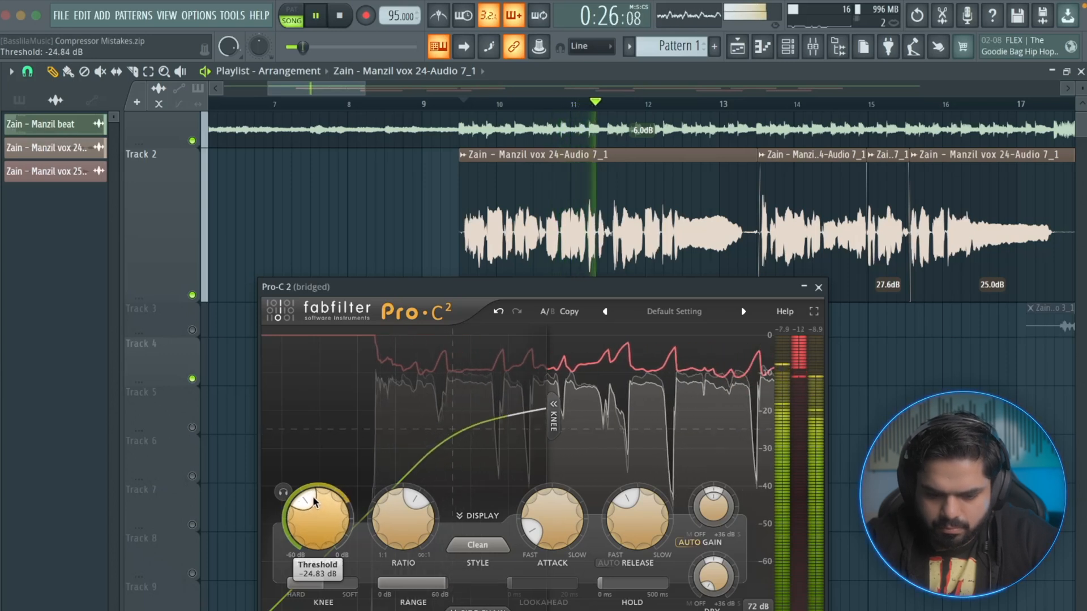
{"action": "left_click", "coordinate": [800, 329]}
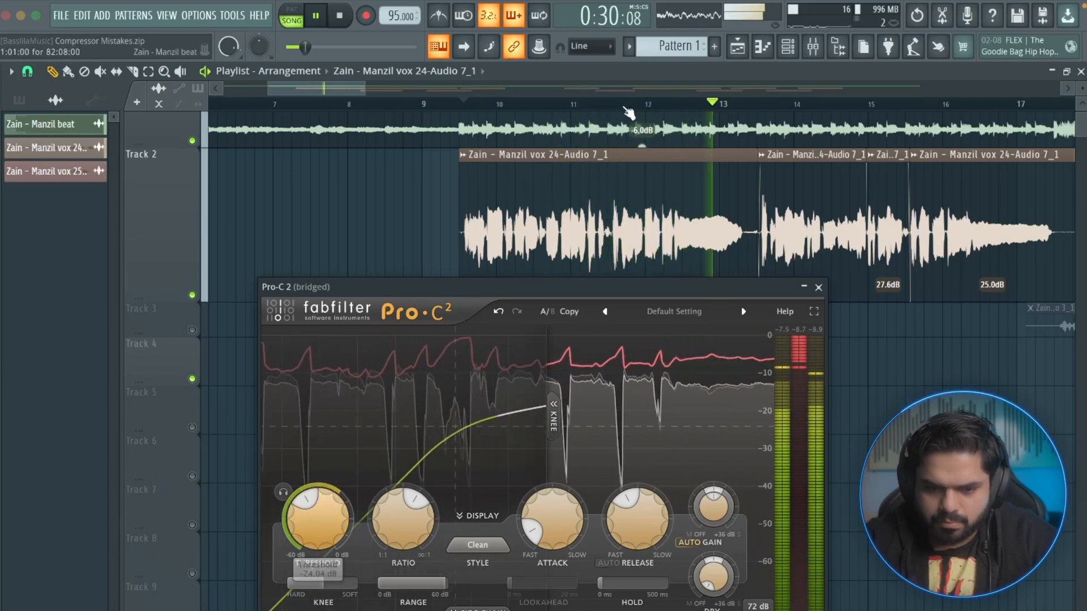
{"action": "left_click", "coordinate": [315, 15]}
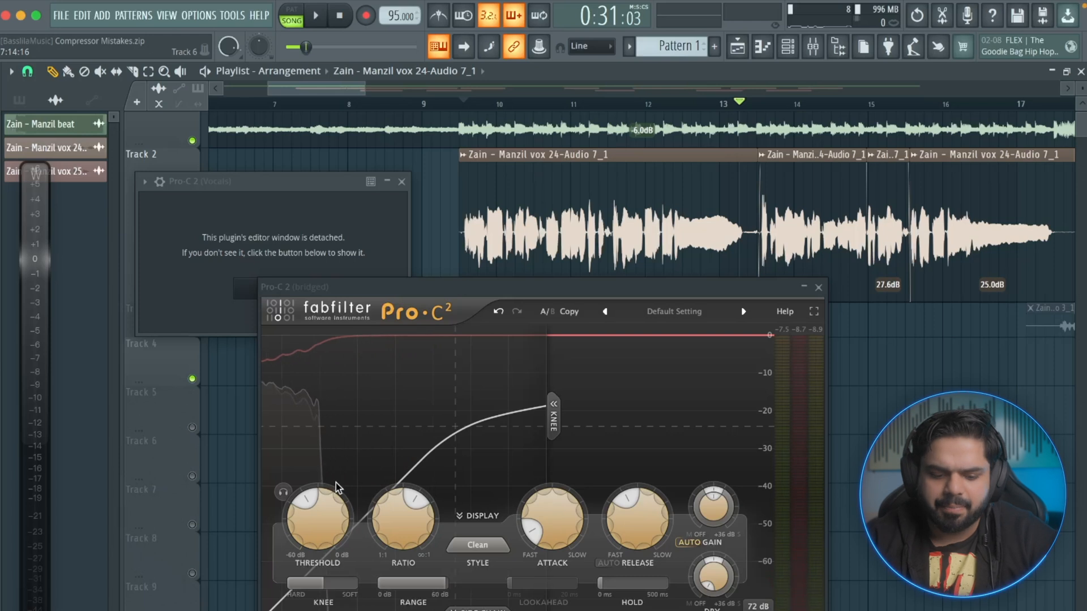
{"action": "mouse_move", "coordinate": [410, 523]}
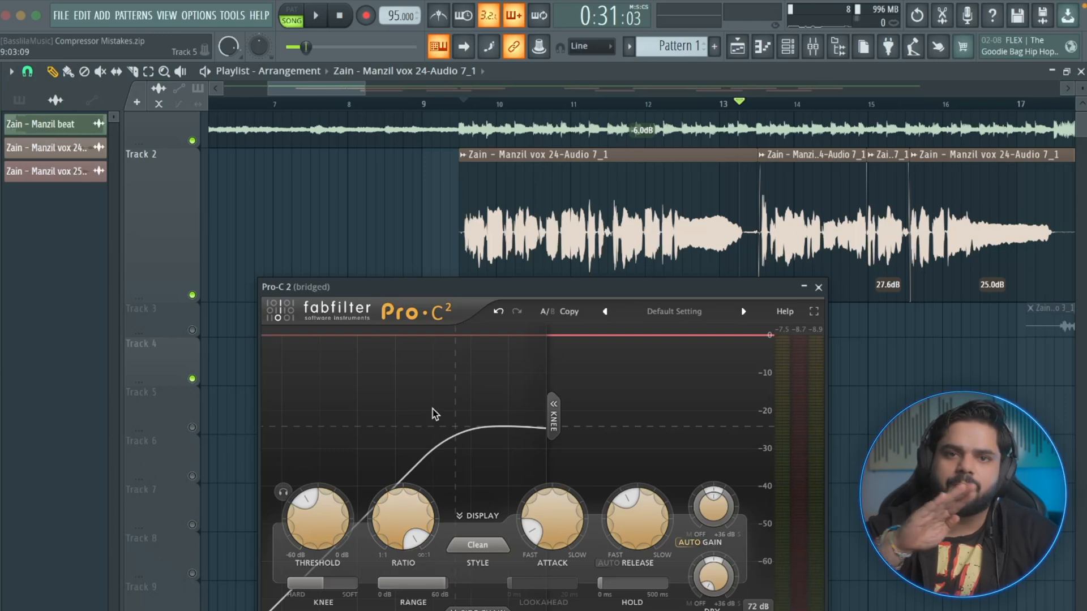
Set the second Pro-C 2's ratio to 3:1 and raise its attack close to the slowest setting.
{"action": "left_click_drag", "start_coordinate": [403, 518], "coordinate": [403, 569]}
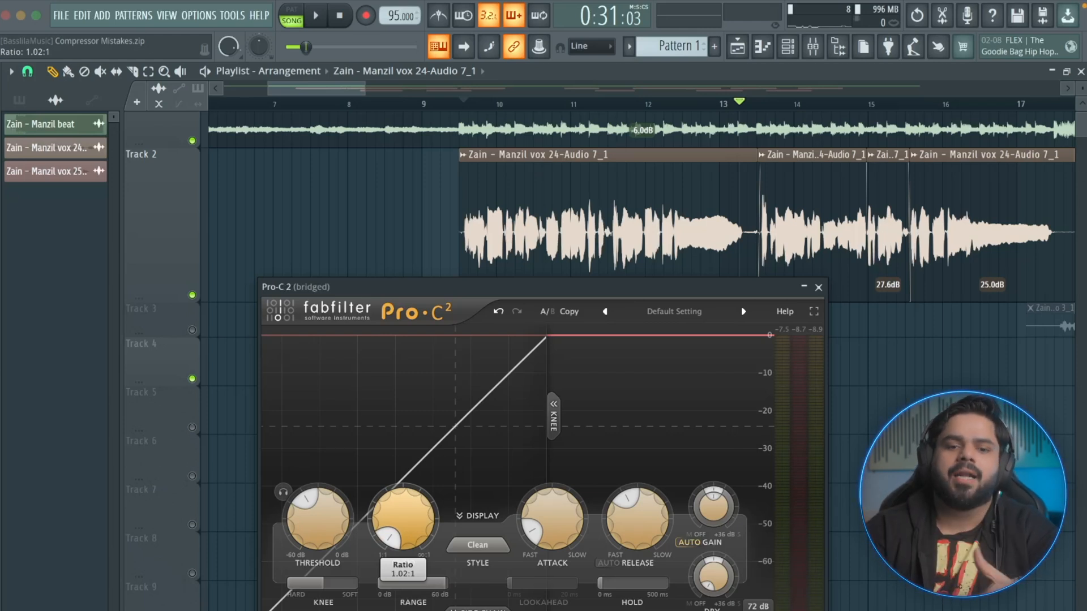
{"action": "left_click_drag", "start_coordinate": [414, 501], "coordinate": [425, 425]}
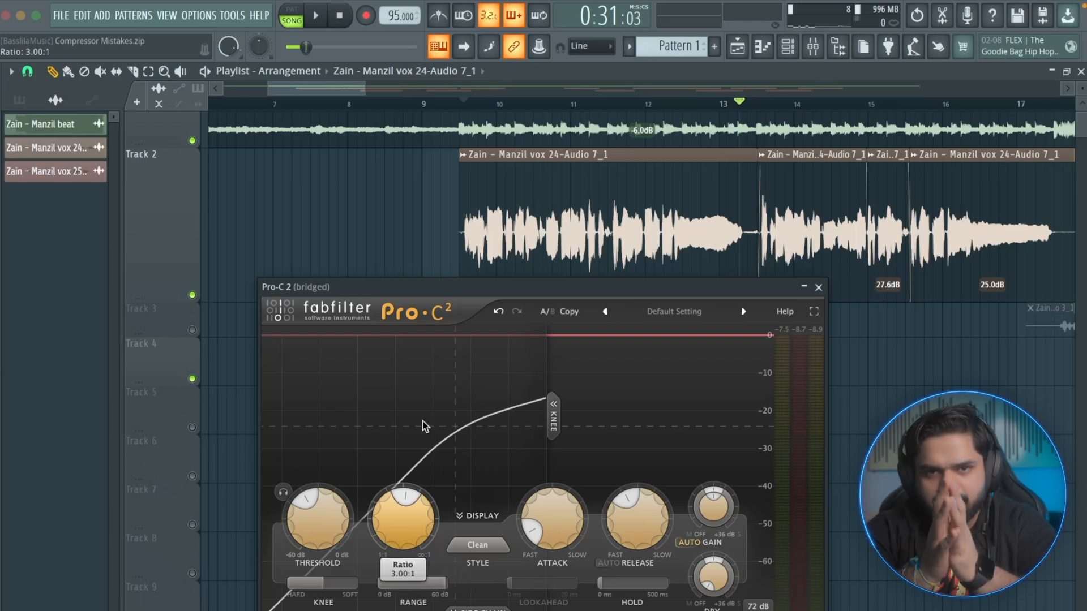
{"action": "left_click_drag", "start_coordinate": [549, 526], "coordinate": [548, 513]}
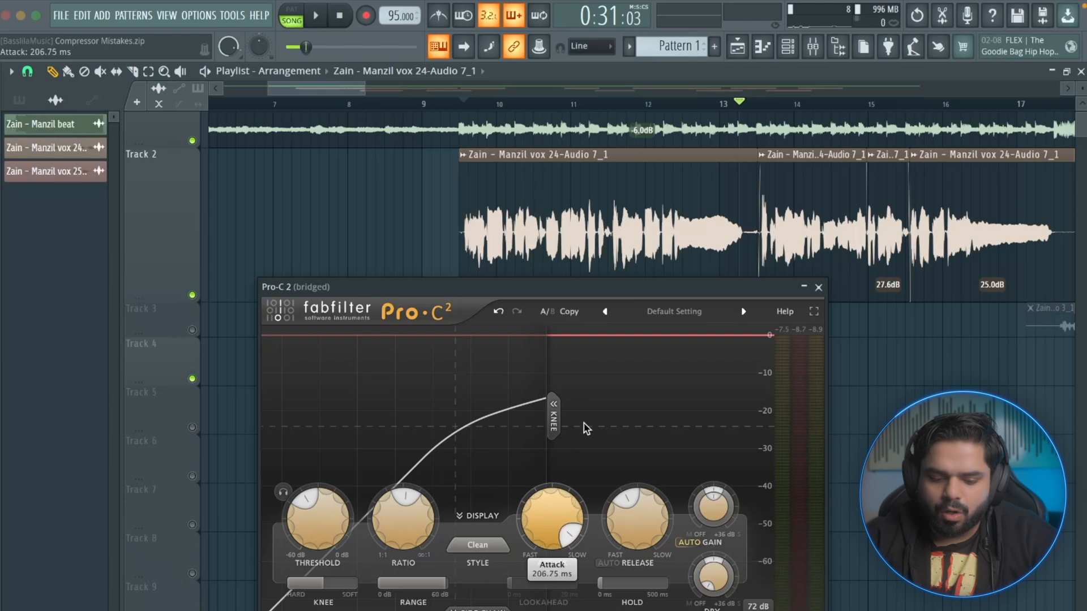
{"action": "left_click_drag", "start_coordinate": [587, 420], "coordinate": [600, 379]}
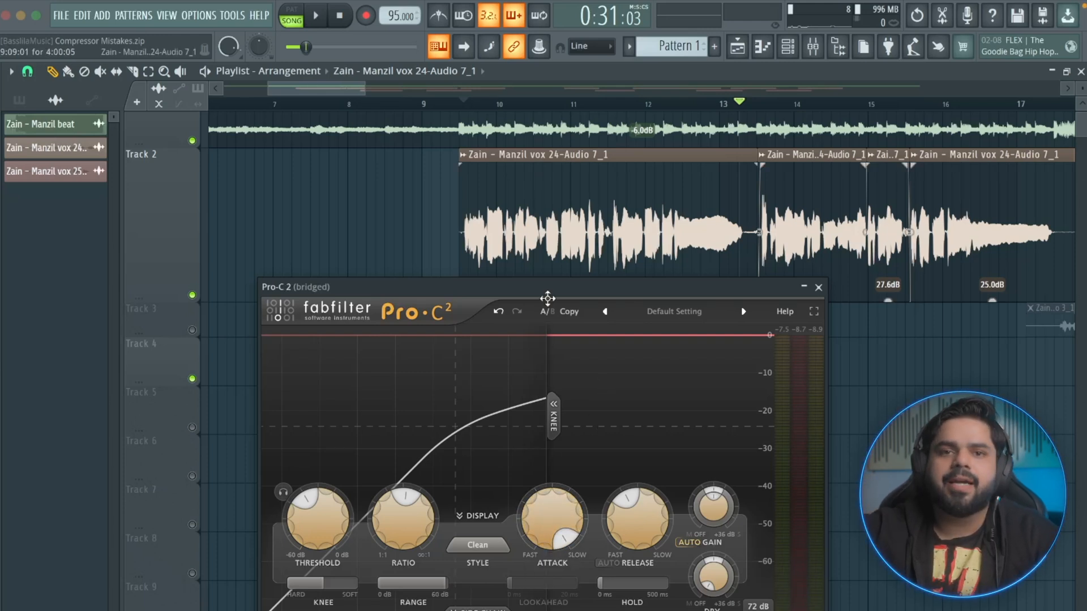
Play back the vocal from its start while shortening the second Pro-C 2's attack, stop playback and fine-tune the attack to 17.10 ms.
{"action": "left_click", "coordinate": [461, 112]}
{"action": "key", "text": "space"}
{"action": "left_click_drag", "start_coordinate": [544, 510], "coordinate": [552, 542]}
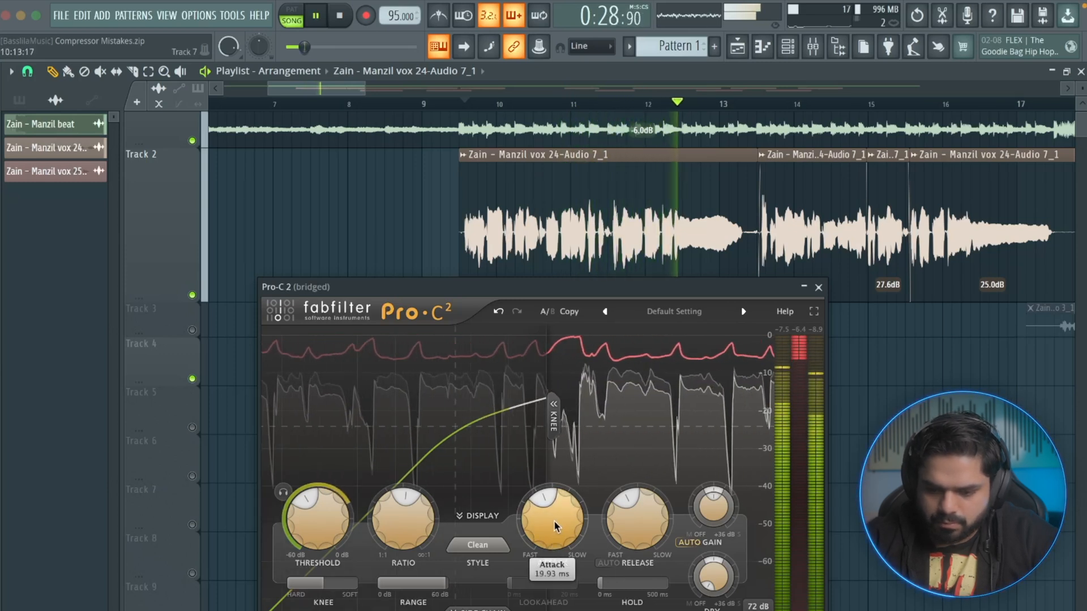
{"action": "key", "text": "space"}
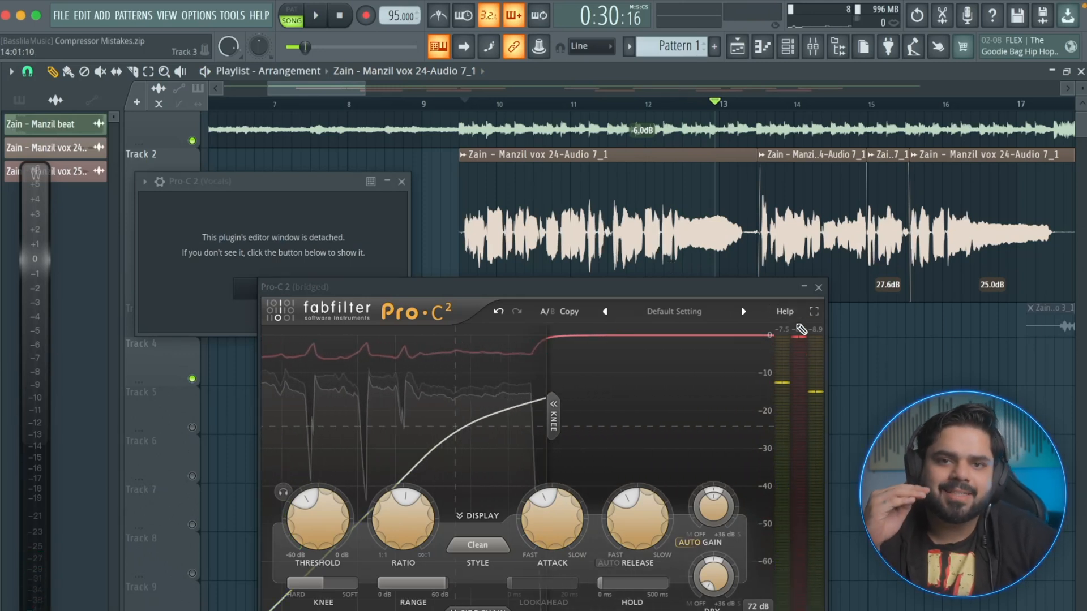
{"action": "left_click", "coordinate": [552, 508]}
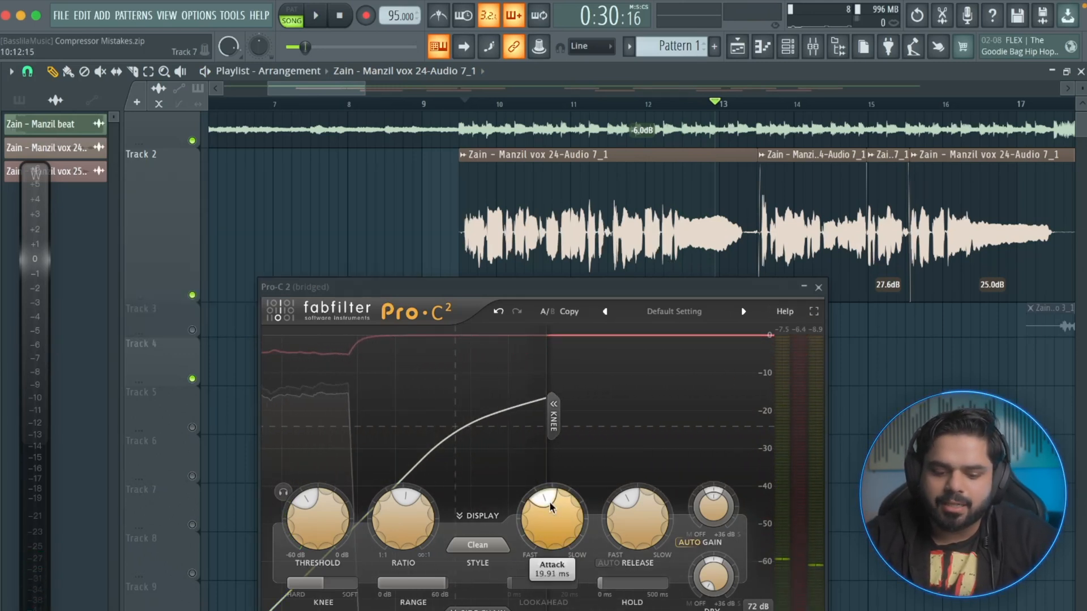
{"action": "left_click_drag", "start_coordinate": [552, 506], "coordinate": [550, 511]}
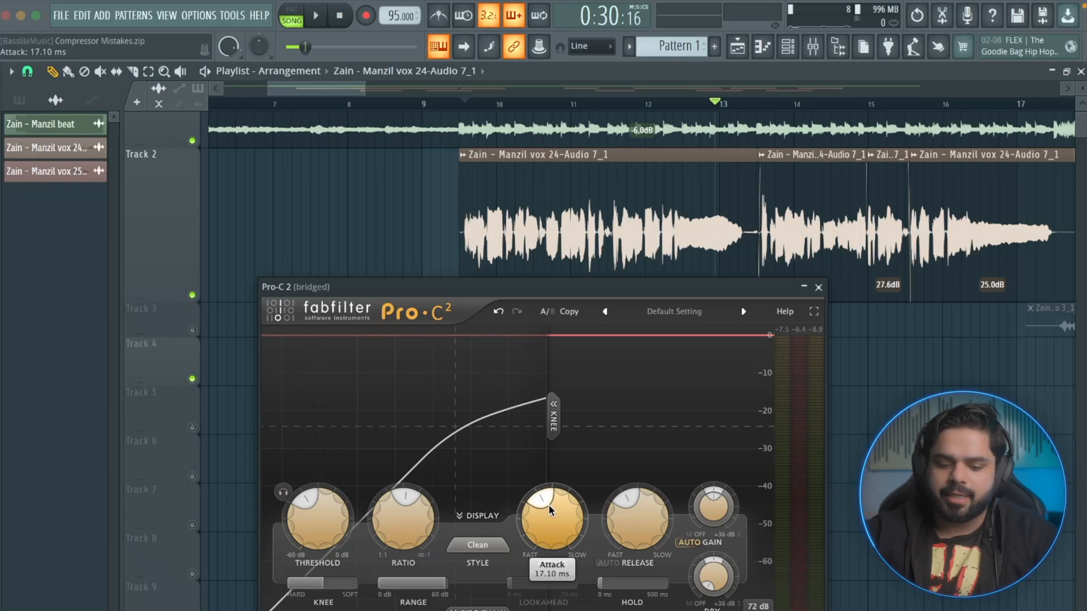
Set the second Pro-C 2's release to 194.5 ms.
{"action": "mouse_move", "coordinate": [626, 529]}
{"action": "left_mouse_down"}
{"action": "mouse_move", "coordinate": [623, 589]}
{"action": "mouse_move", "coordinate": [619, 535]}
{"action": "left_mouse_up"}
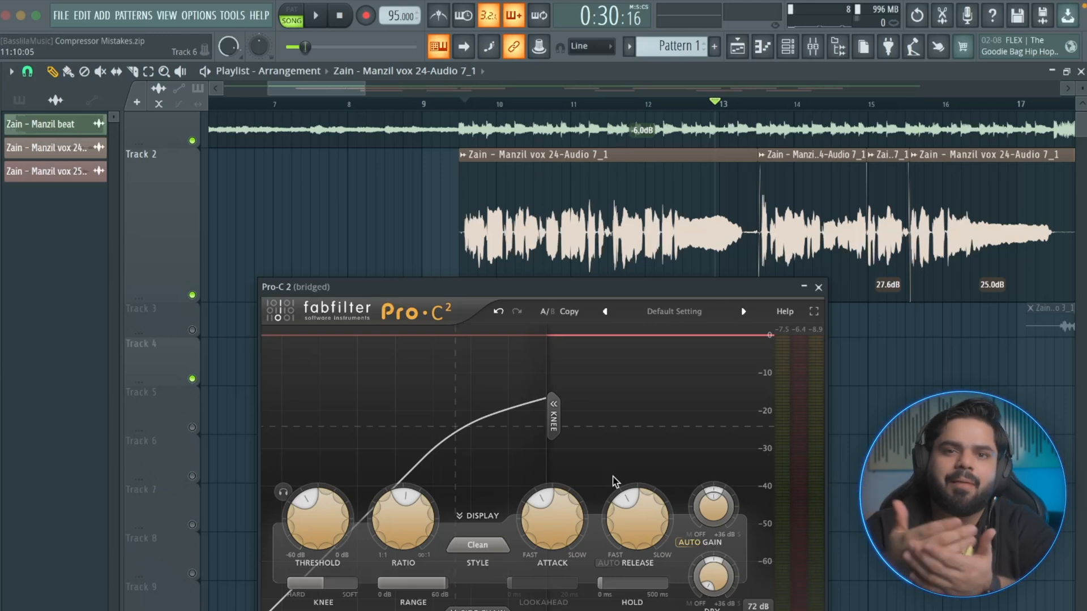
{"action": "mouse_move", "coordinate": [654, 508]}
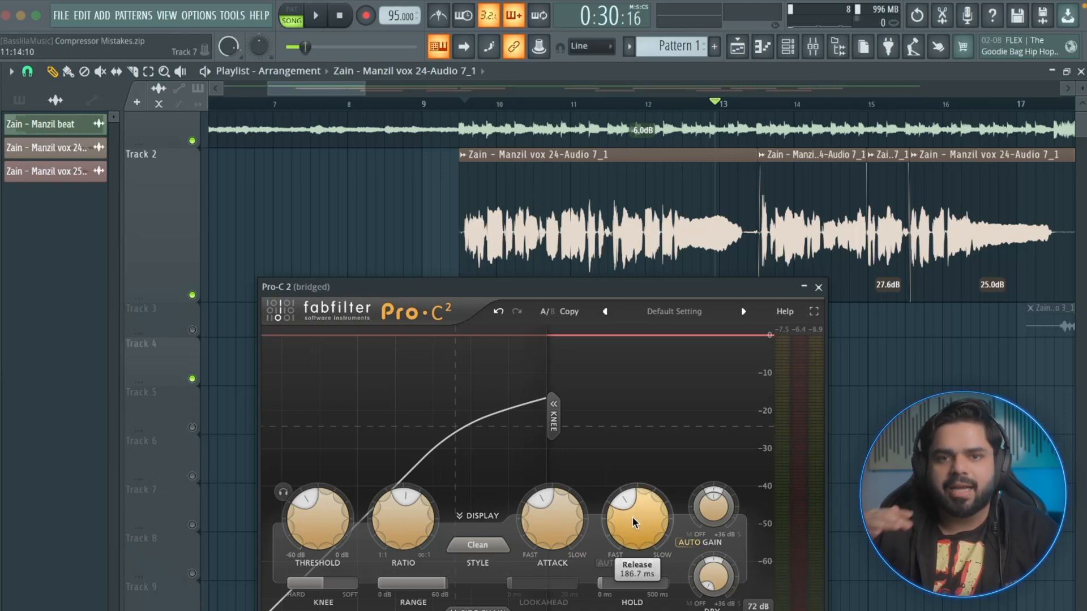
{"action": "left_click_drag", "start_coordinate": [634, 523], "coordinate": [632, 512]}
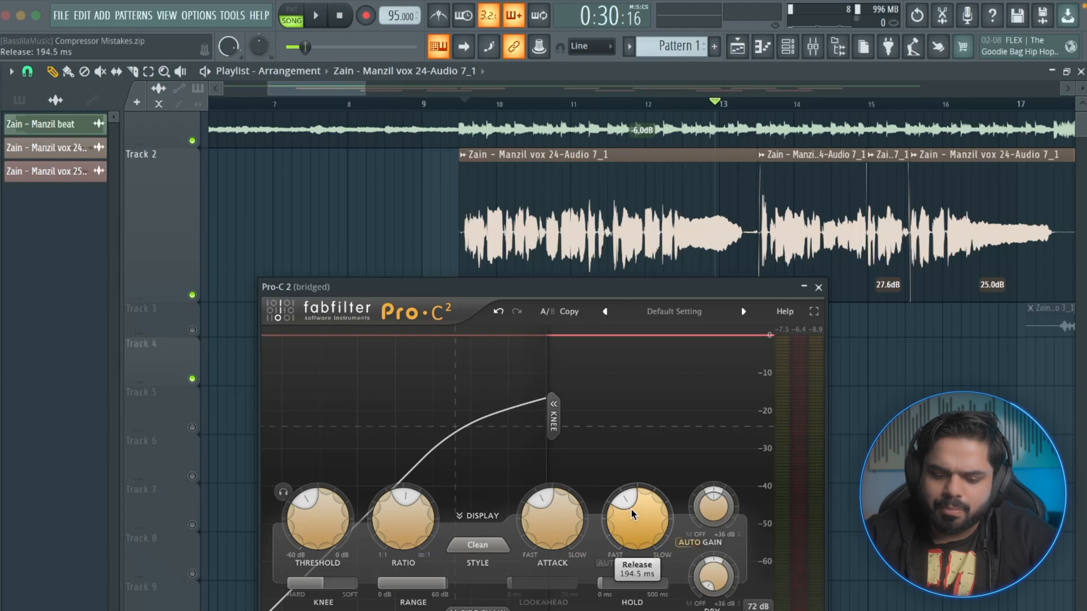
Play the vocal from its start, raise the second Pro-C 2's threshold to about -21 dB during playback and show the mixer.
{"action": "left_click", "coordinate": [462, 102]}
{"action": "key", "text": "space"}
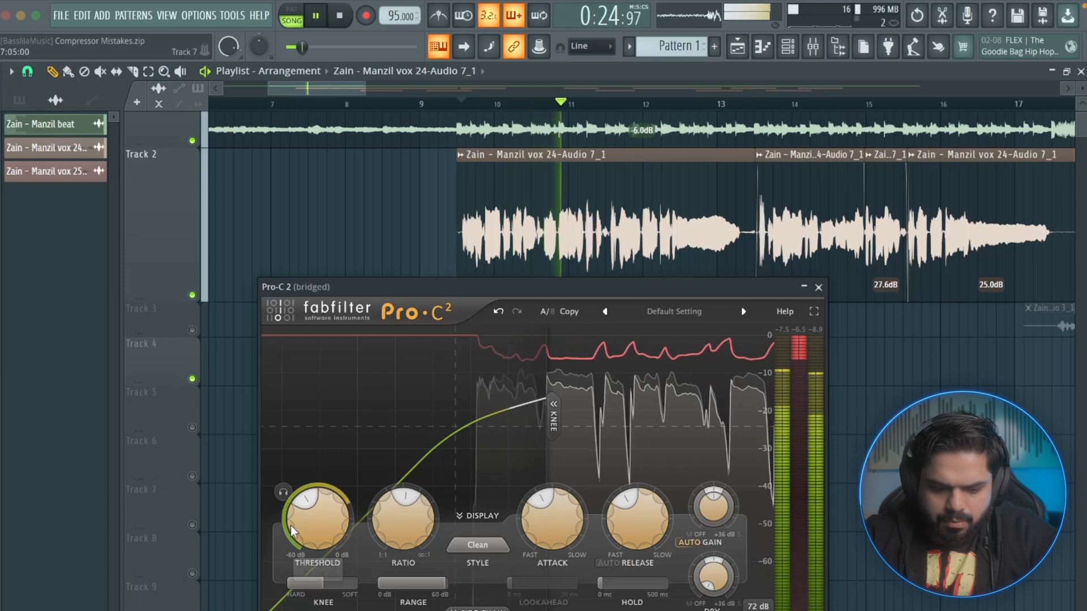
{"action": "left_click_drag", "start_coordinate": [301, 518], "coordinate": [301, 499]}
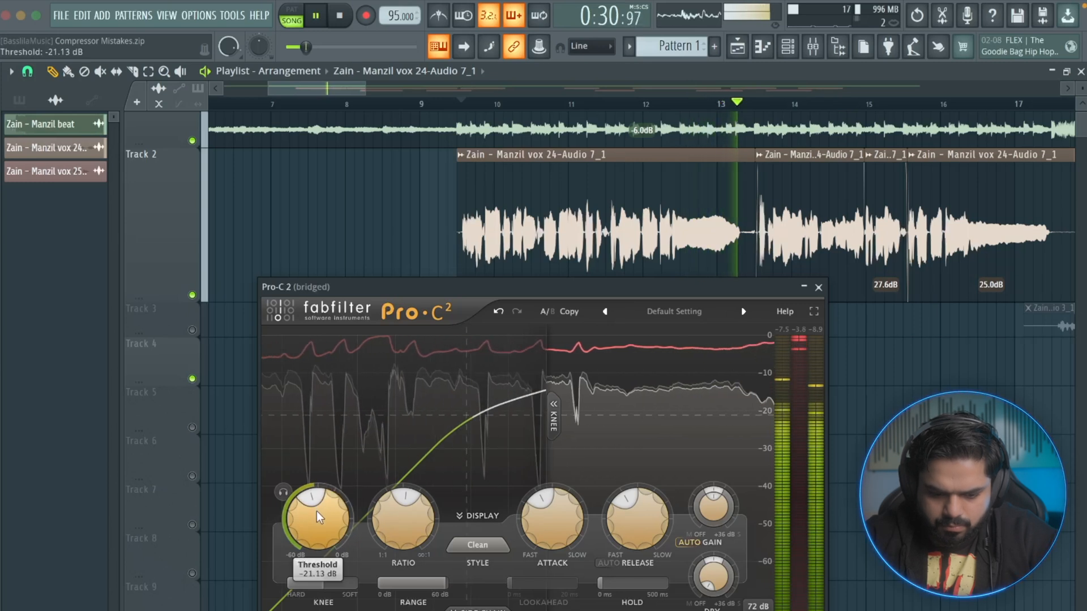
{"action": "scroll", "coordinate": [900, 266], "scroll_direction": "down", "scroll_amount": 2}
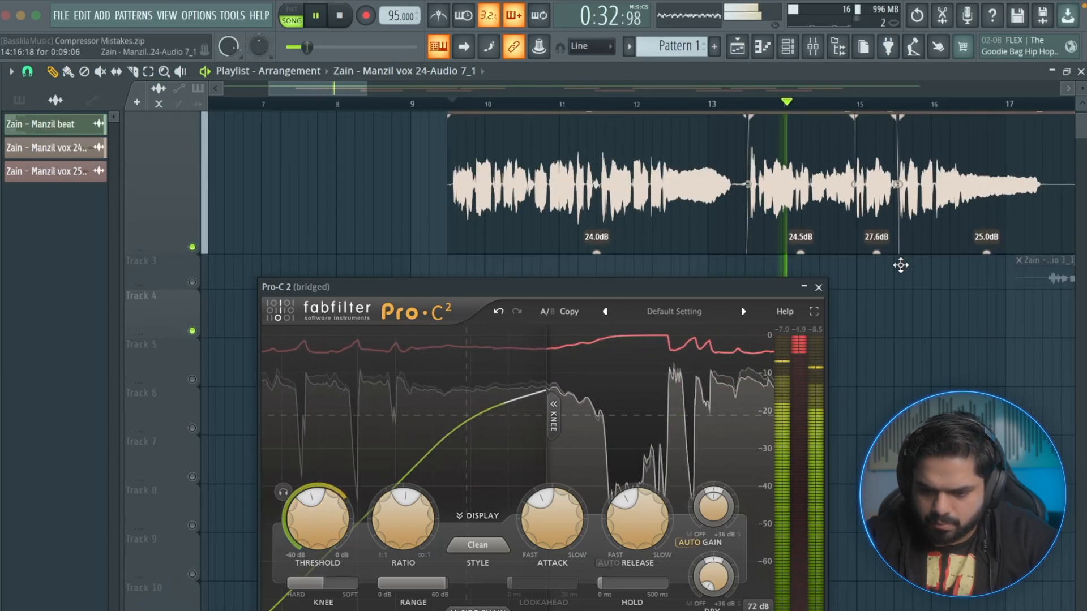
{"action": "scroll", "coordinate": [900, 265], "scroll_direction": "up", "scroll_amount": 2}
{"action": "left_click", "coordinate": [813, 47]}
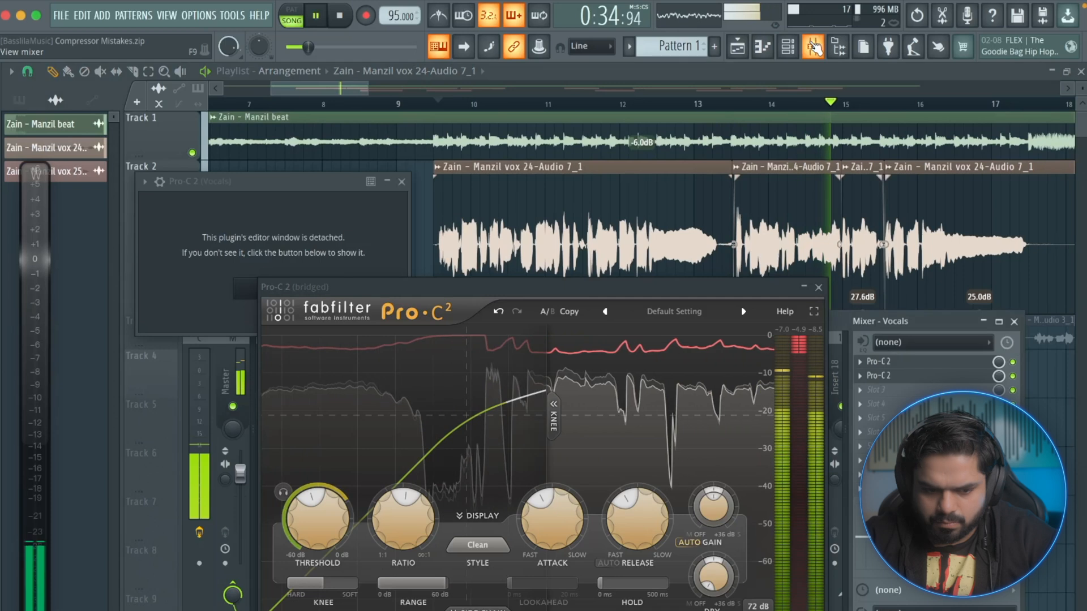